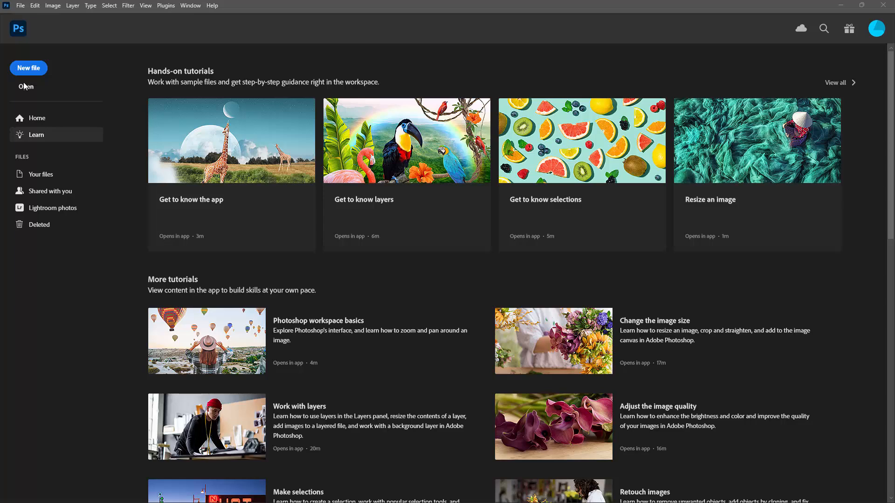
Open the recently used portrait photo of the man in the black hat
click(22, 6)
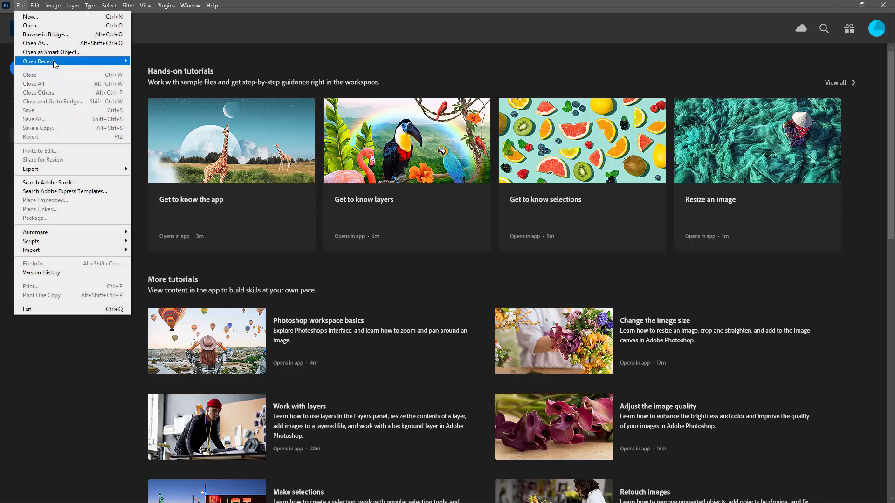
mouse_move(61, 61)
click(154, 63)
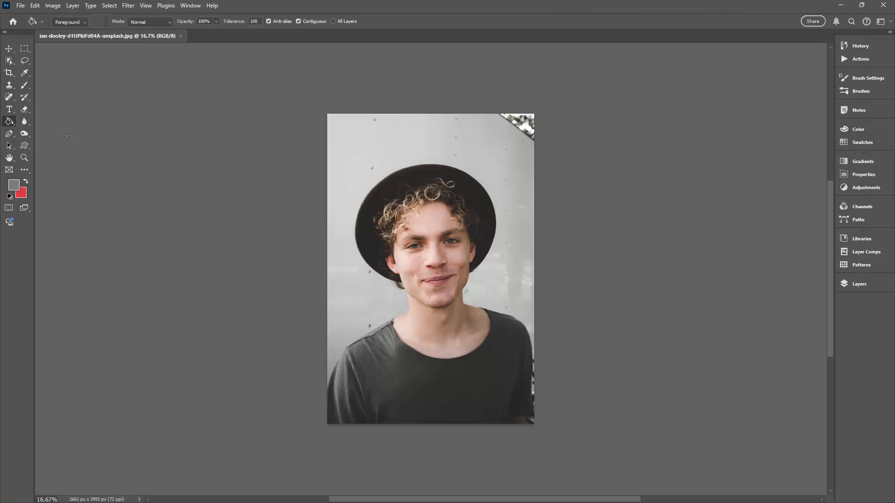
Select the man, including his hat and shirt, with the Object Selection tool
click(9, 62)
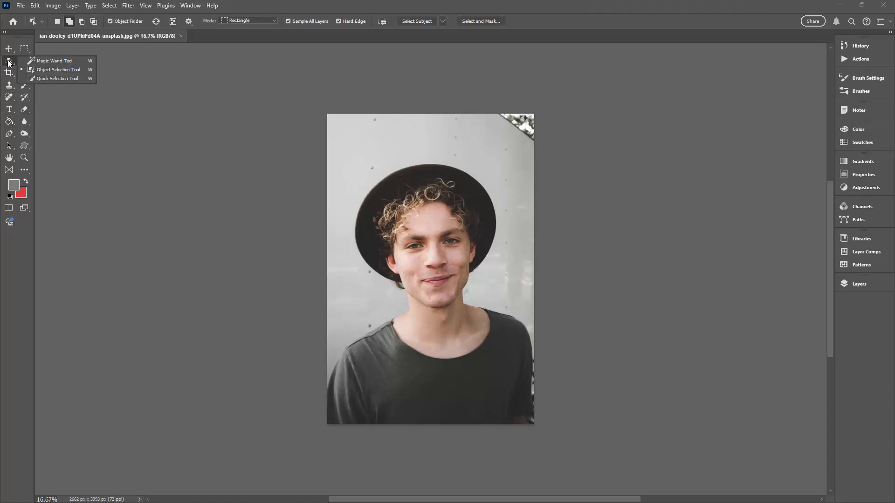
click(46, 70)
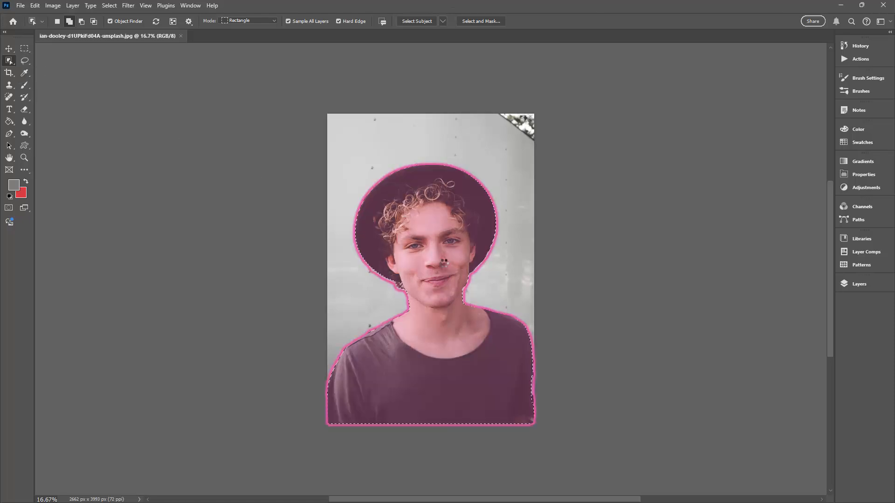
click(444, 258)
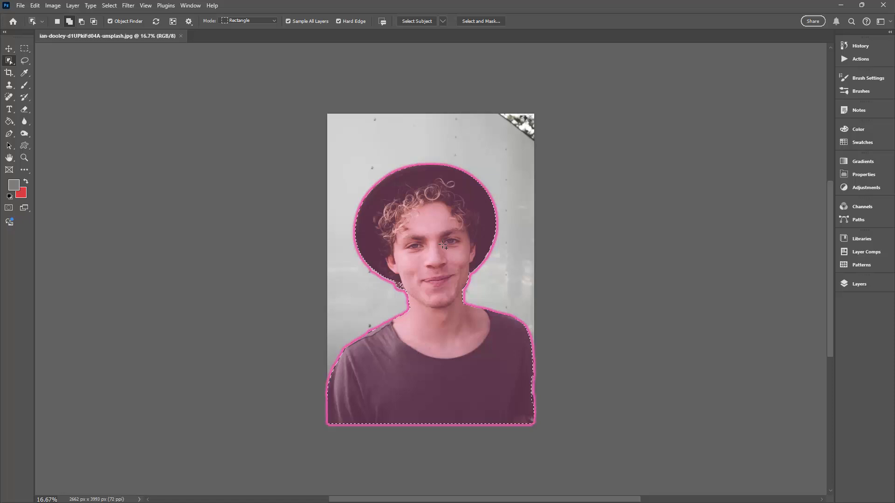
Output the selection of the man to a new layer through Select and Mask
click(481, 22)
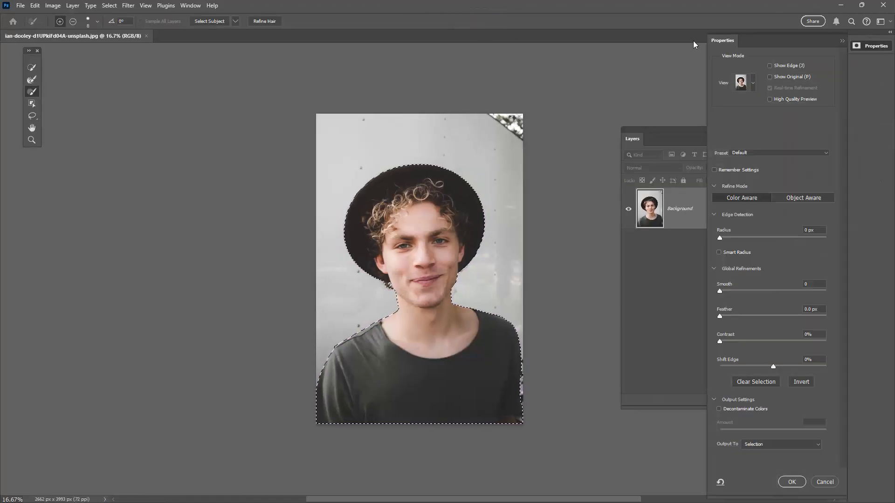
click(772, 444)
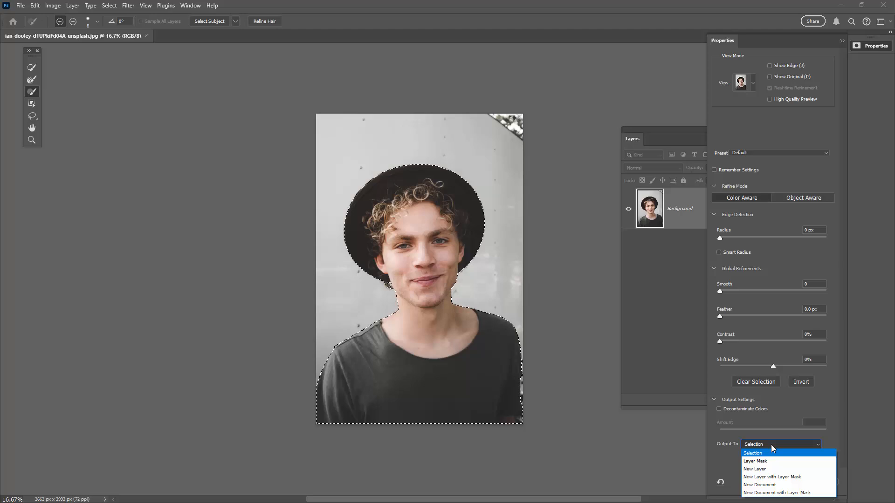
click(759, 469)
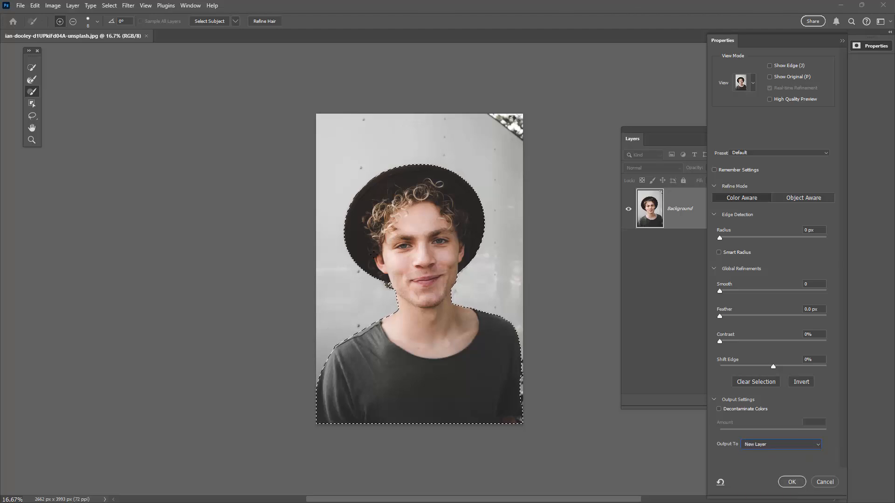
click(791, 481)
Show the layer list beside the portrait and delete the original Background layer
click(850, 283)
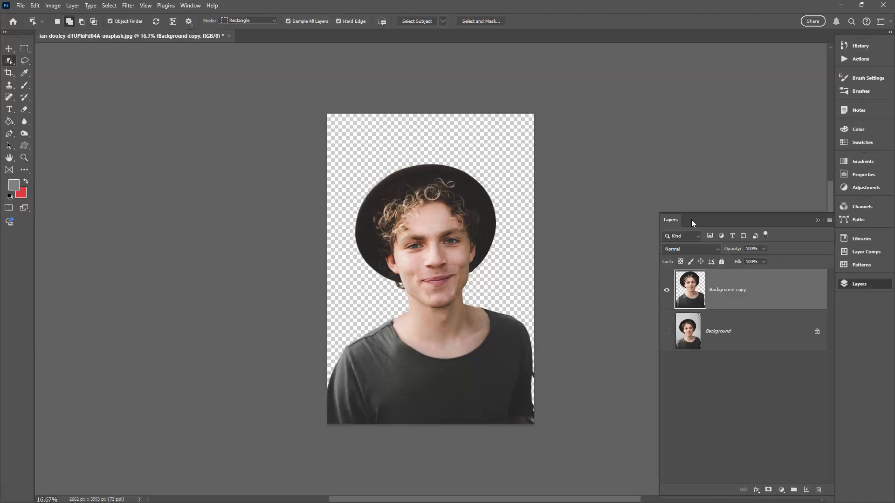
drag(691, 220, 89, 136)
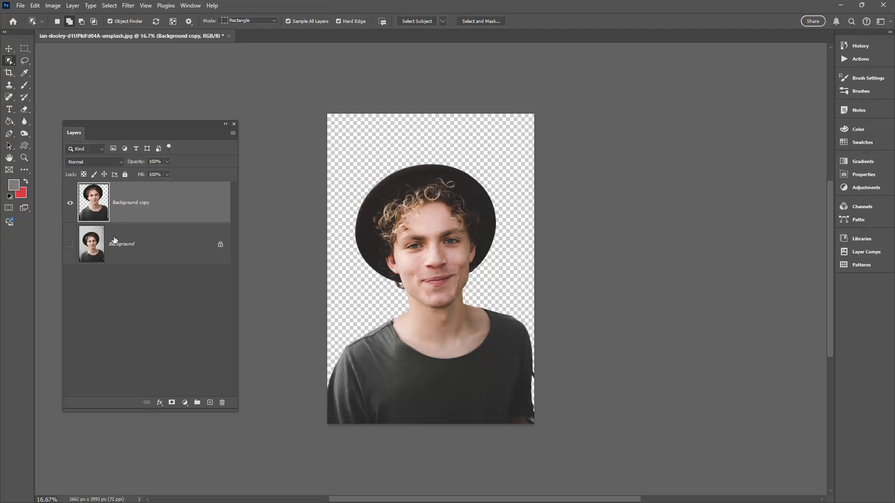
drag(156, 249, 223, 401)
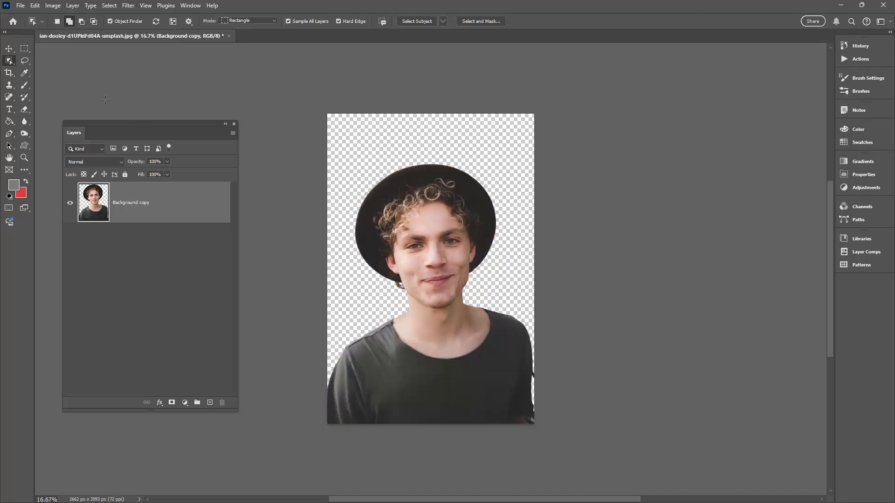
Add a Threshold adjustment layer with default settings above the cut-out portrait
click(72, 6)
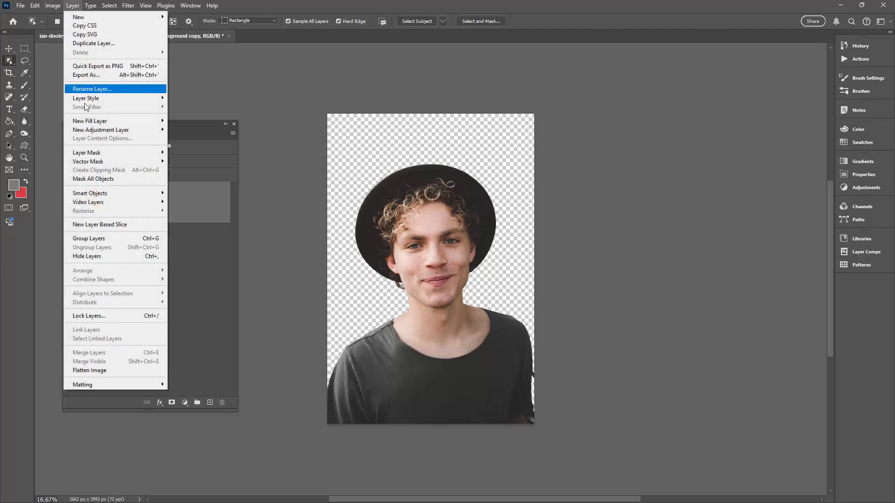
mouse_move(87, 131)
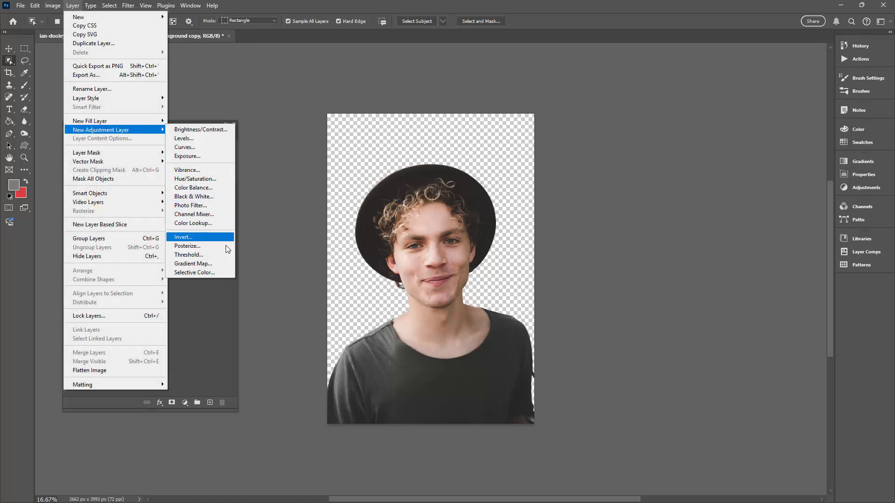
click(219, 255)
click(566, 317)
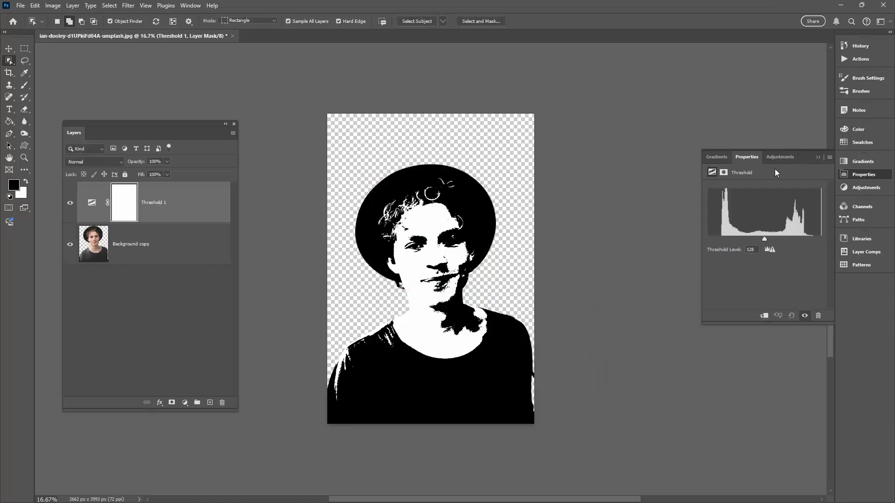
Set the threshold level to 109 and close the adjustment's properties
drag(742, 159, 550, 120)
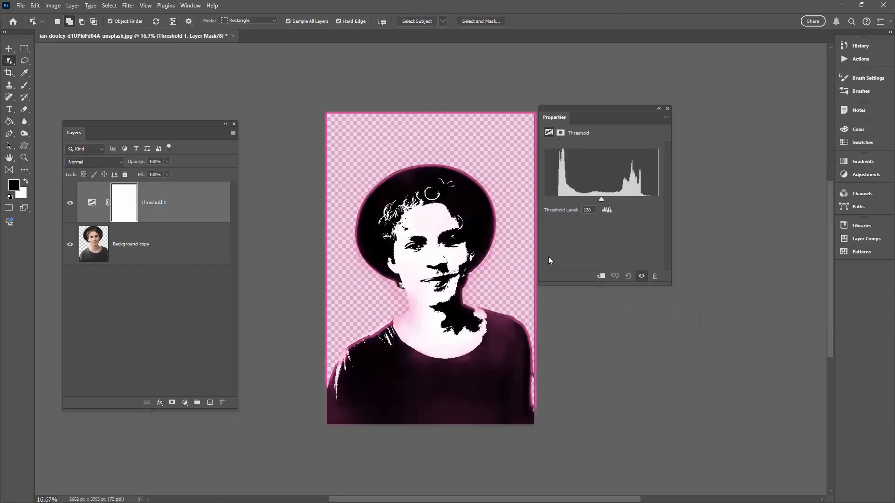
click(9, 48)
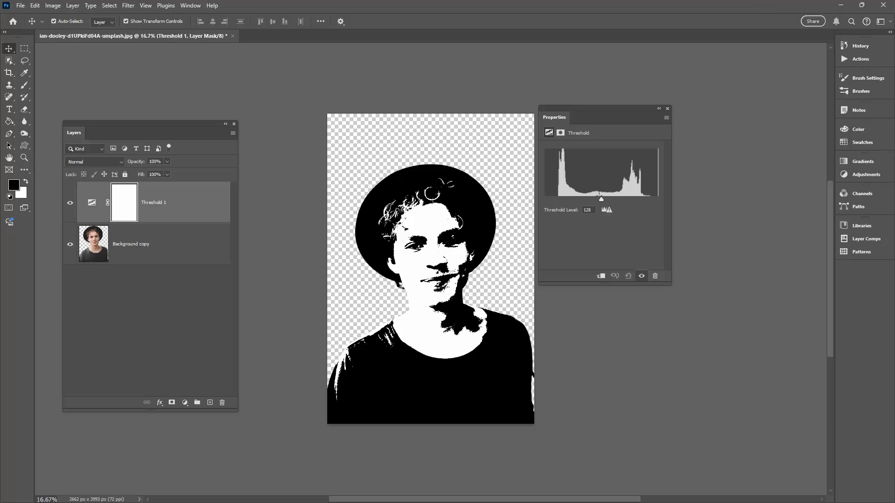
drag(601, 198, 619, 201)
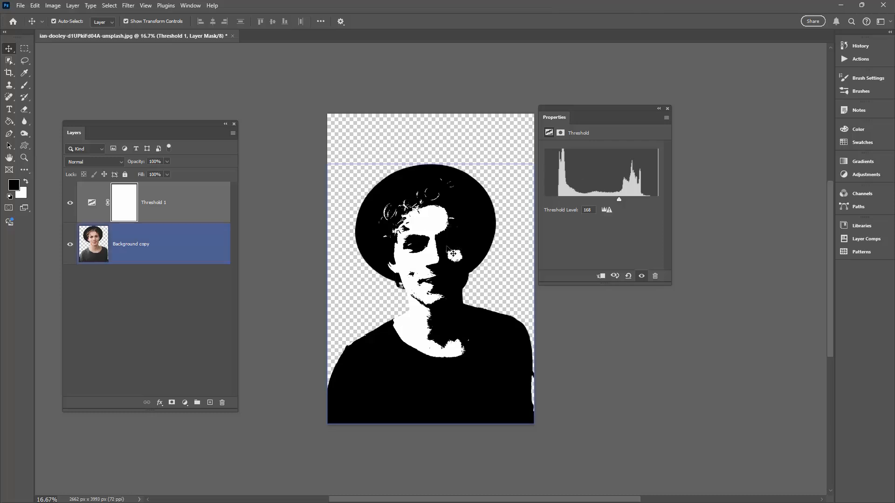
drag(619, 200, 590, 200)
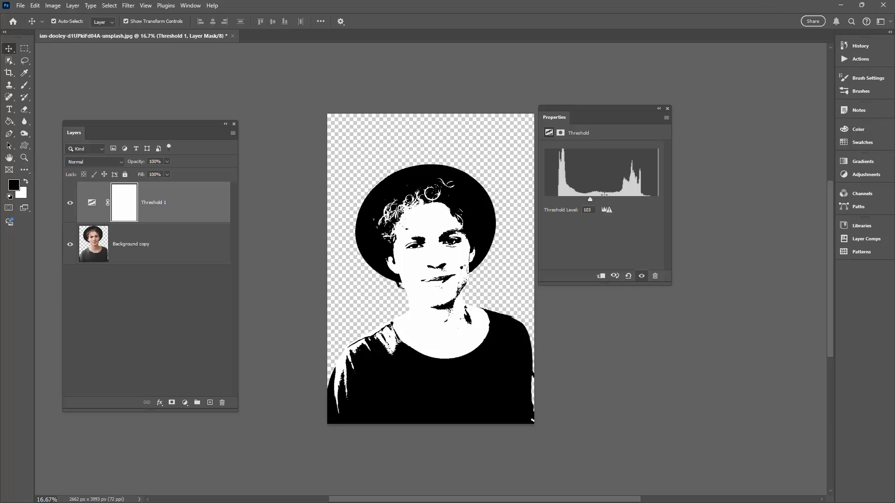
mouse_move(590, 200)
mouse_down()
mouse_move(599, 200)
mouse_move(594, 205)
mouse_up()
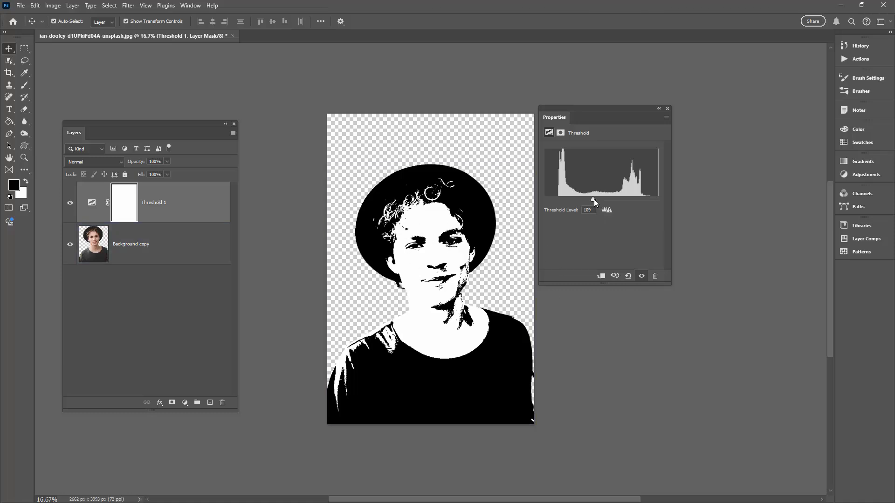
click(467, 238)
click(667, 108)
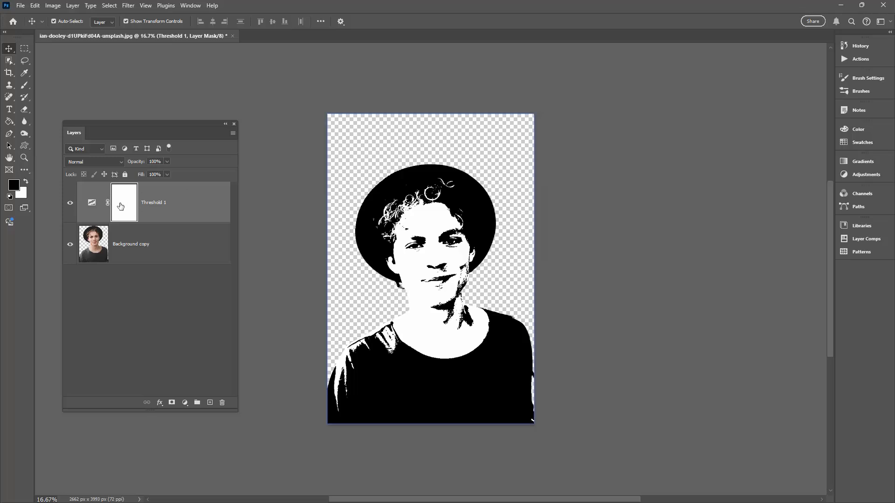
Delete the layer mask from the Threshold adjustment layer
drag(120, 206, 223, 407)
click(409, 189)
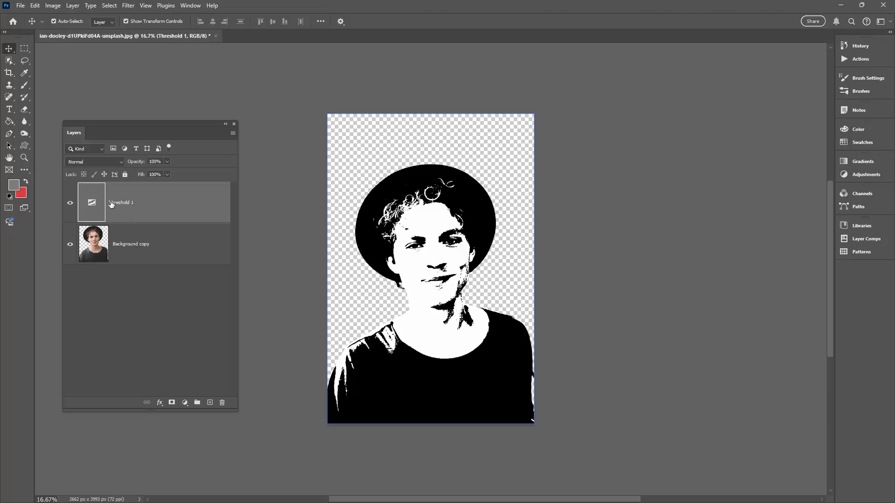
click(127, 244)
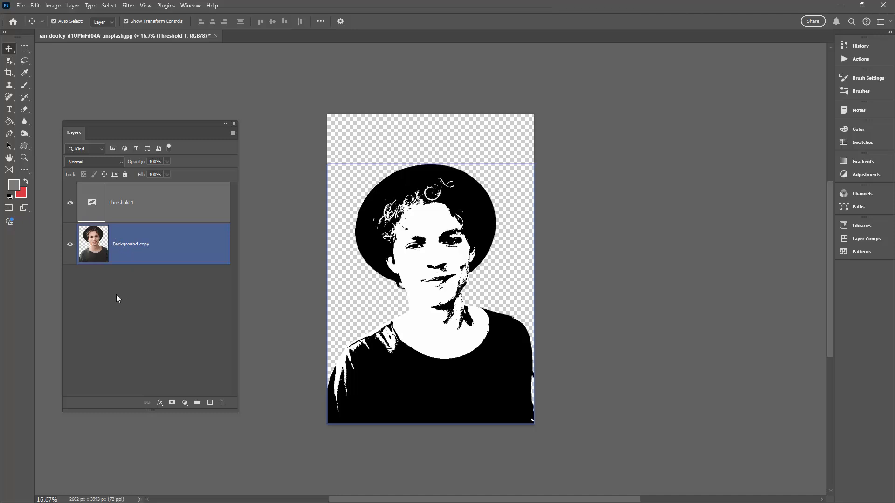
click(146, 286)
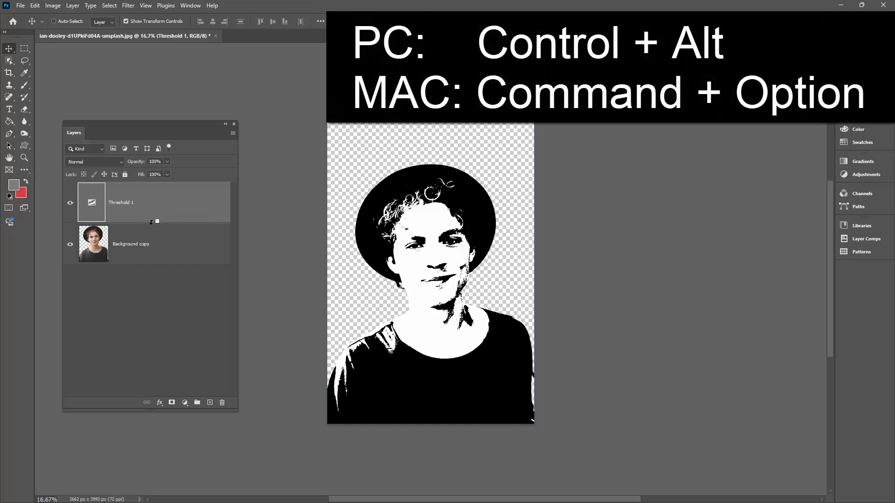
Clip the Threshold adjustment layer to the Background copy layer and release the clipping mask again
ctrl+alt+click(152, 222)
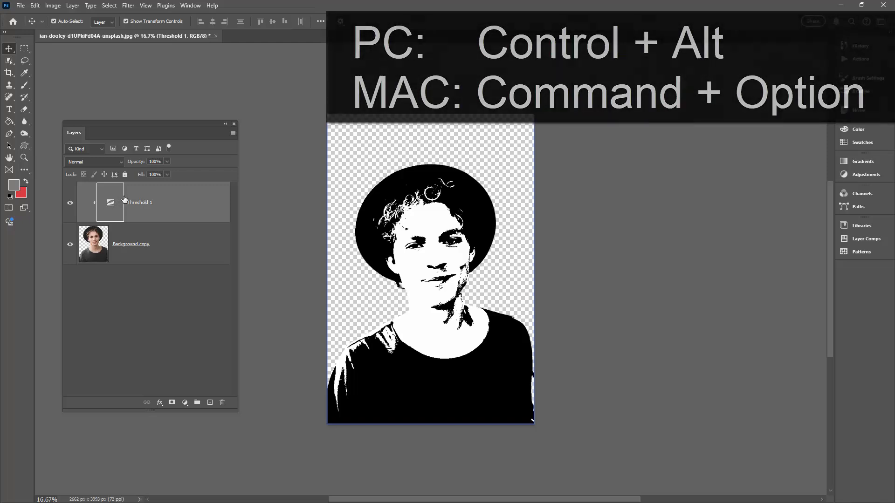
click(95, 260)
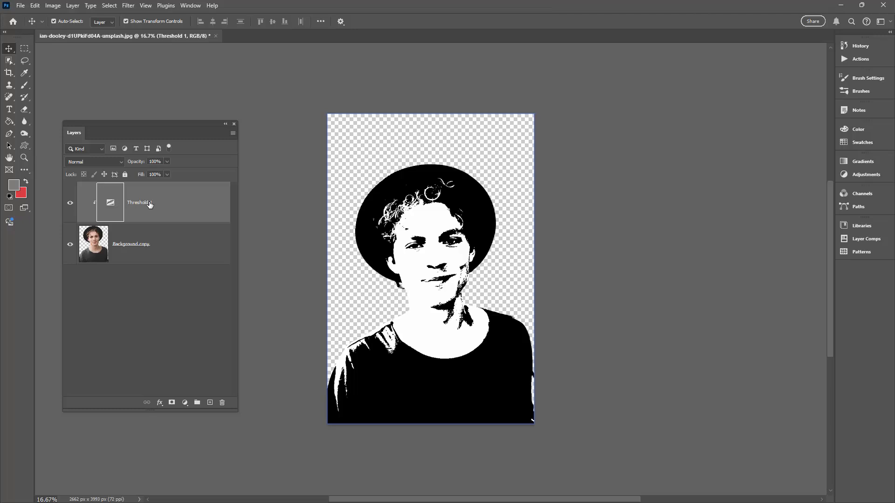
key(ctrl+alt+g)
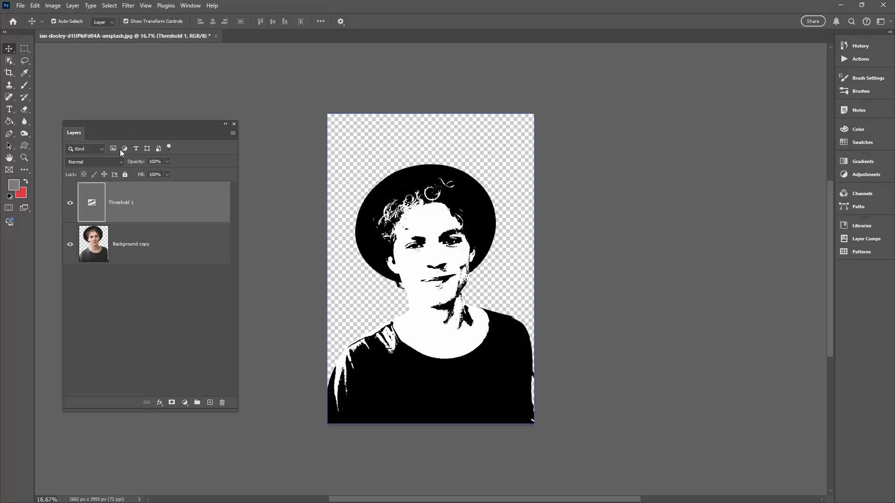
Create a clipping mask that limits the Threshold adjustment to the Background copy layer
click(73, 6)
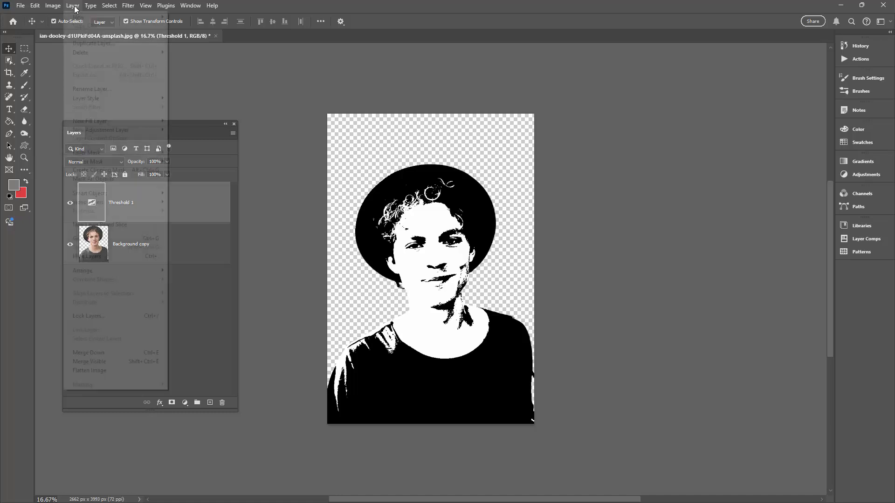
click(92, 170)
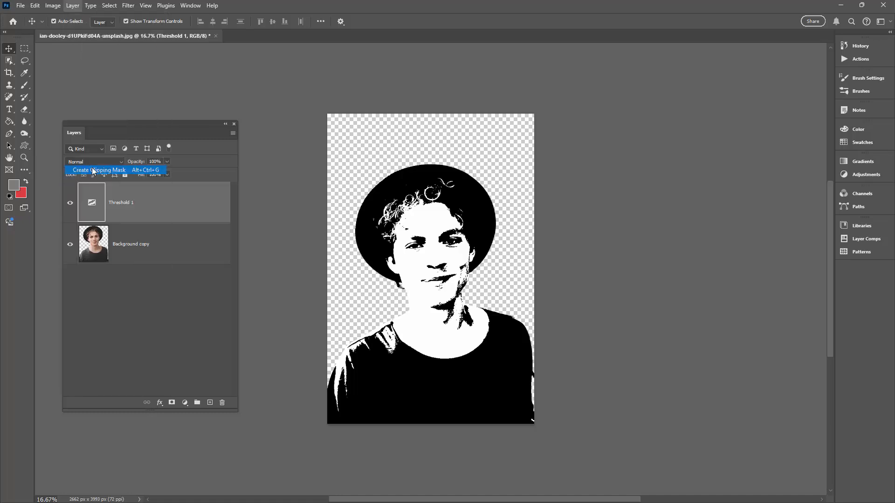
alt+click(150, 222)
alt+click(150, 222)
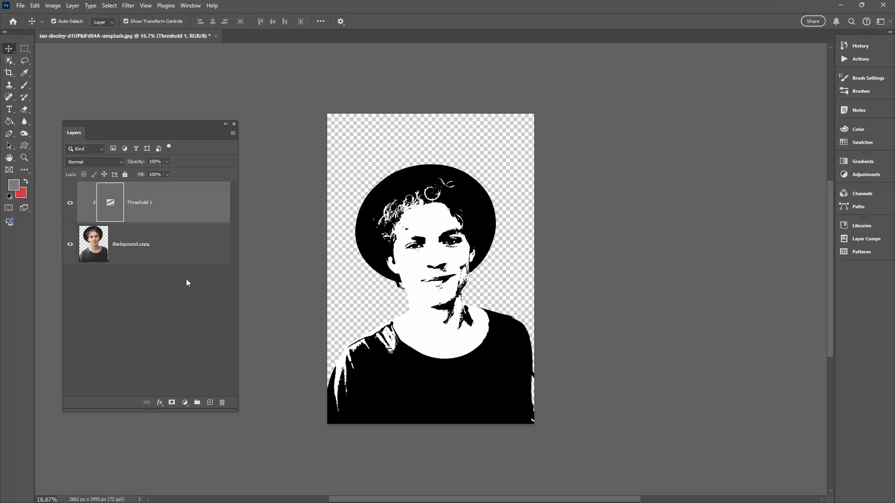
Create a new empty layer and place it beneath the Background copy layer
click(175, 253)
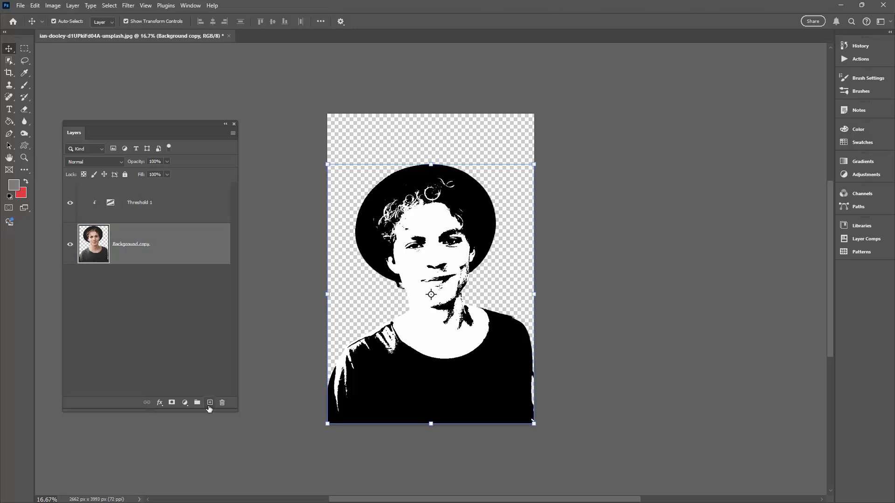
click(209, 403)
drag(156, 252, 140, 326)
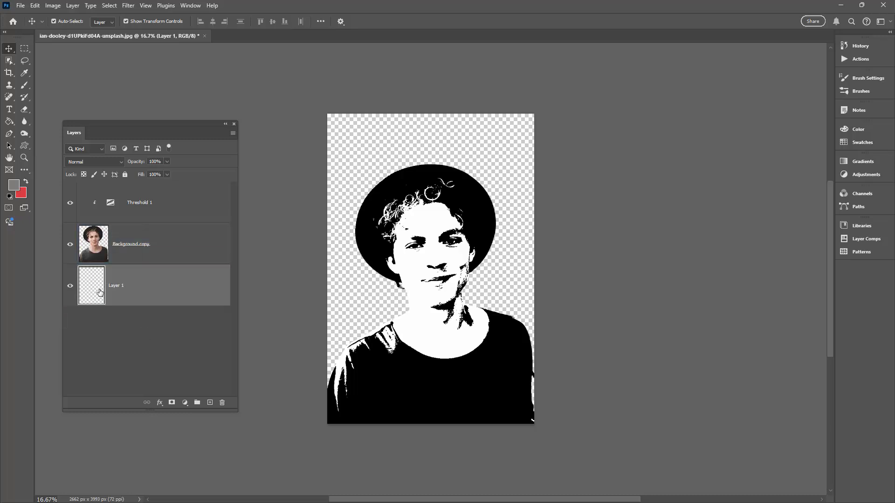
Swap the foreground and background colors and fill the bottom layer with red using the Paint Bucket tool
click(25, 181)
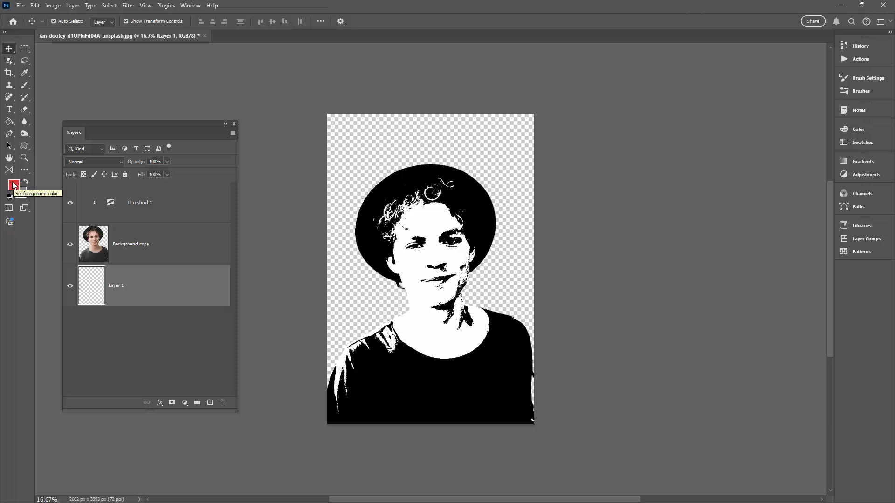
click(9, 122)
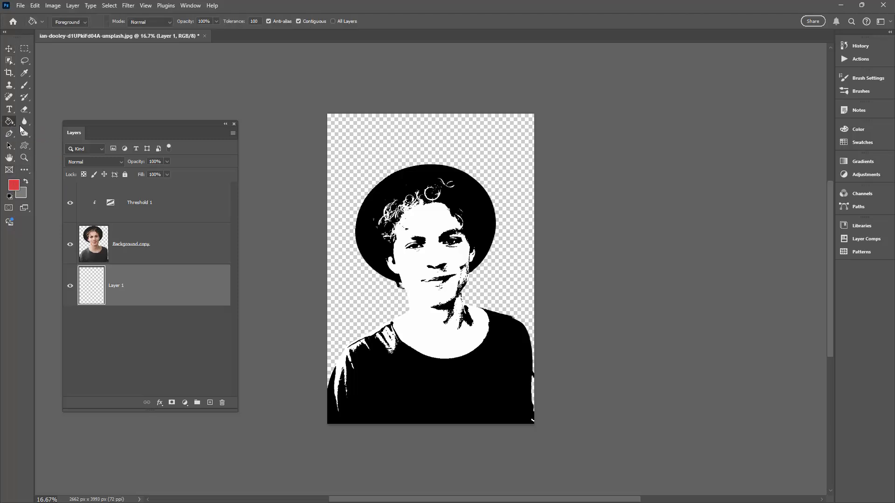
click(351, 295)
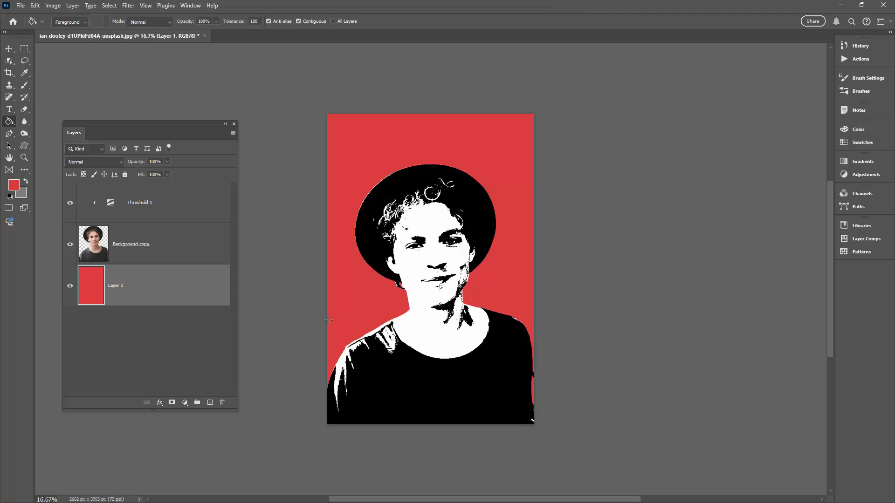
Add a Stroke layer style to the Background copy layer with a size of 40 px
click(135, 242)
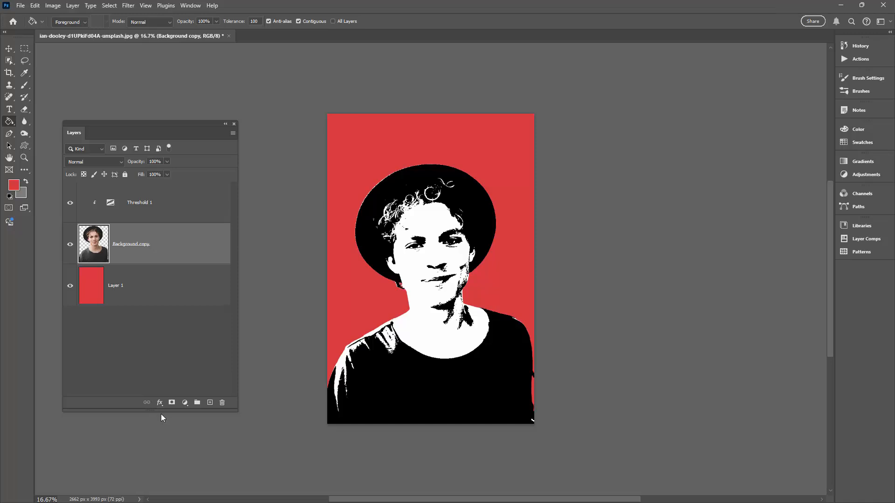
click(159, 402)
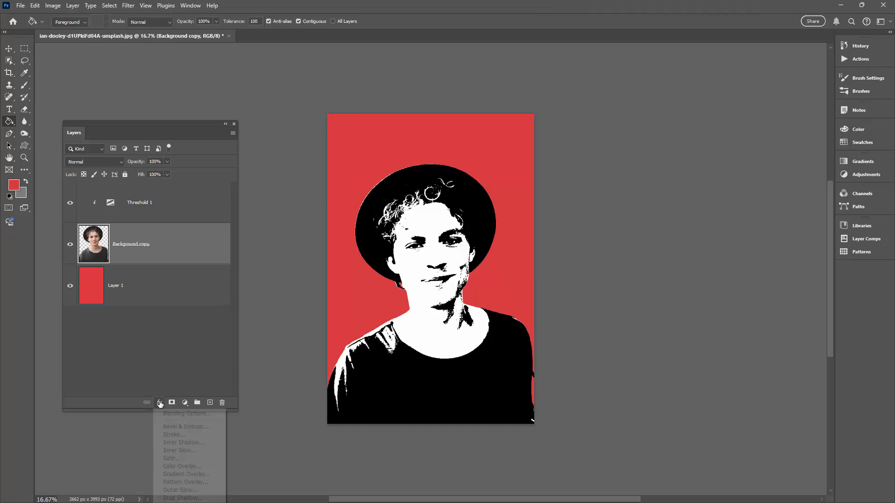
click(174, 435)
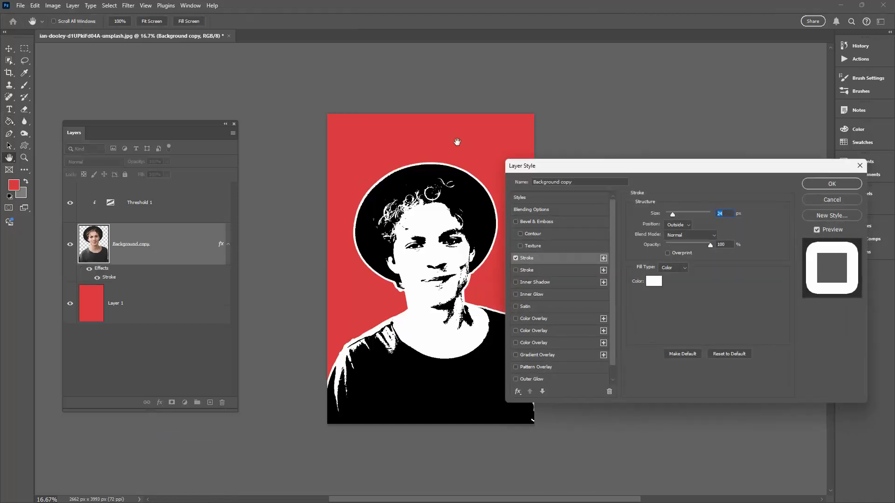
drag(542, 166, 534, 136)
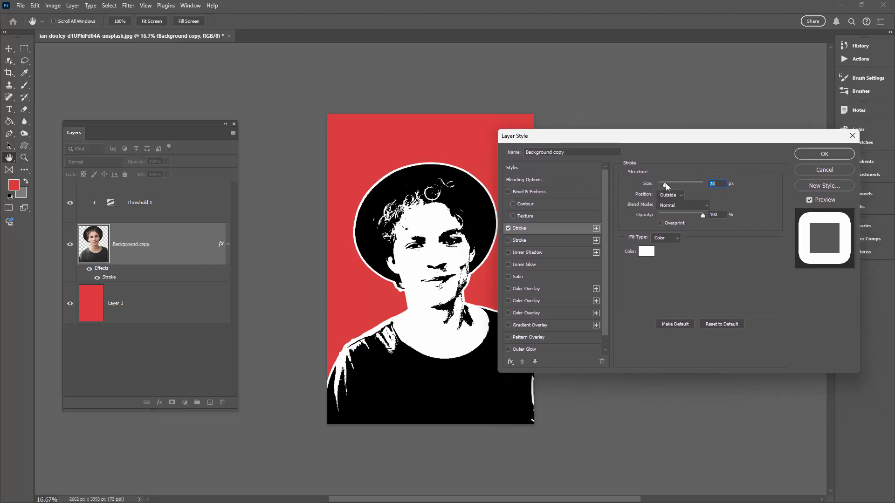
drag(665, 183, 667, 184)
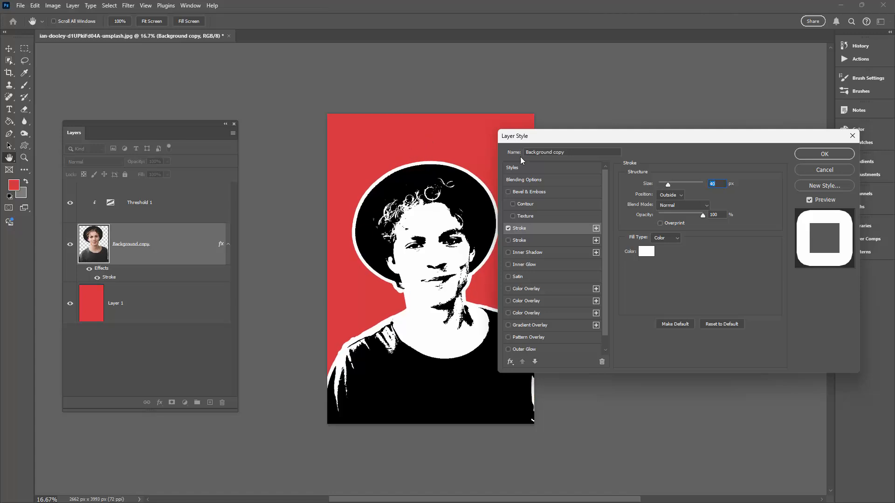
Set the stroke's position to Outside and its color to white (ffffff), and apply the layer style
click(680, 198)
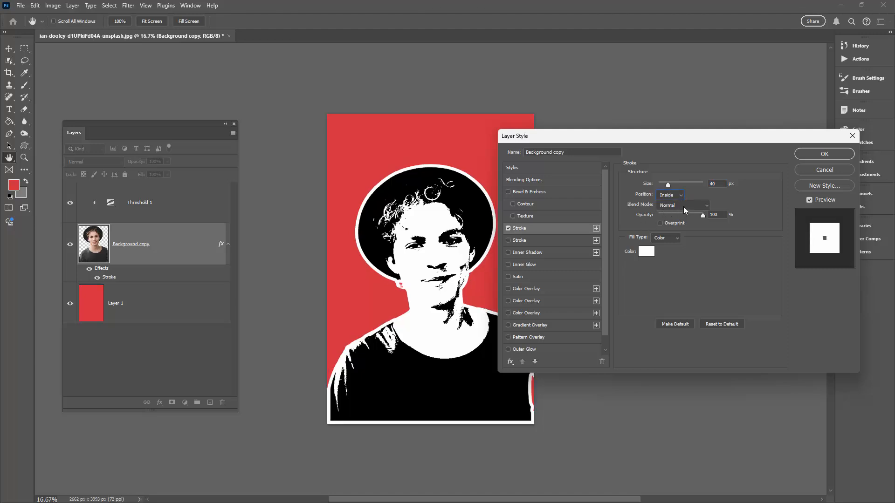
click(679, 197)
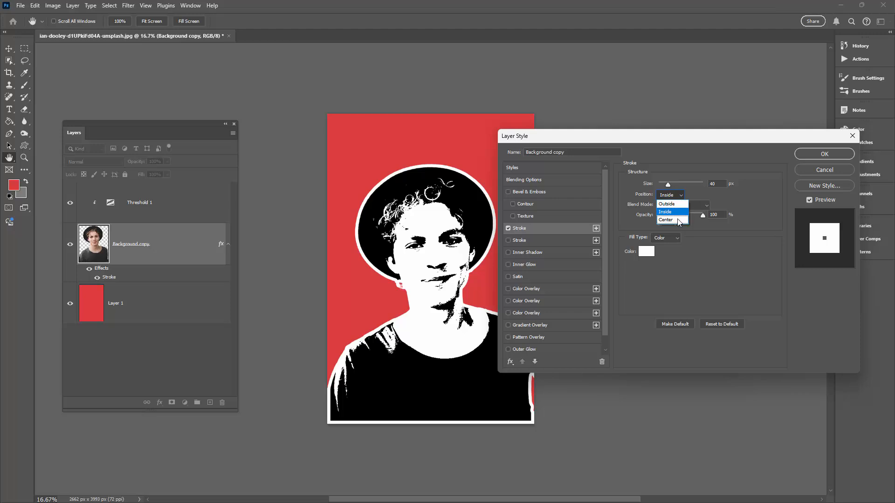
click(672, 204)
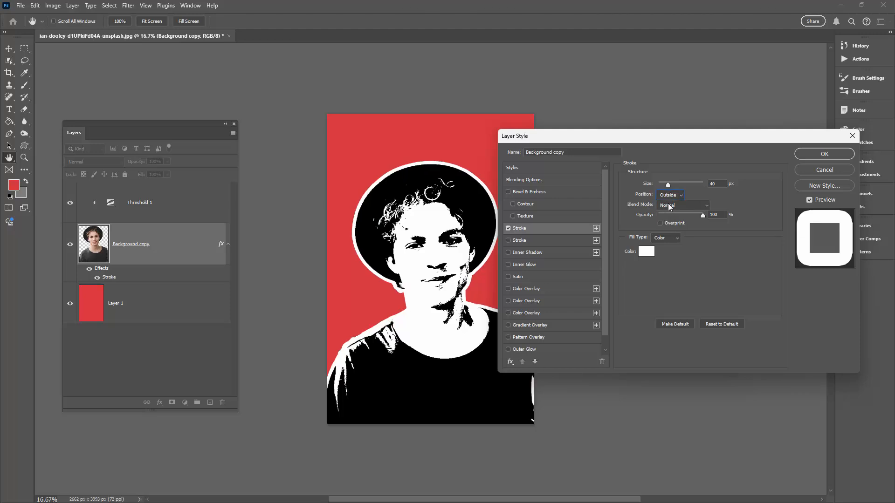
click(641, 252)
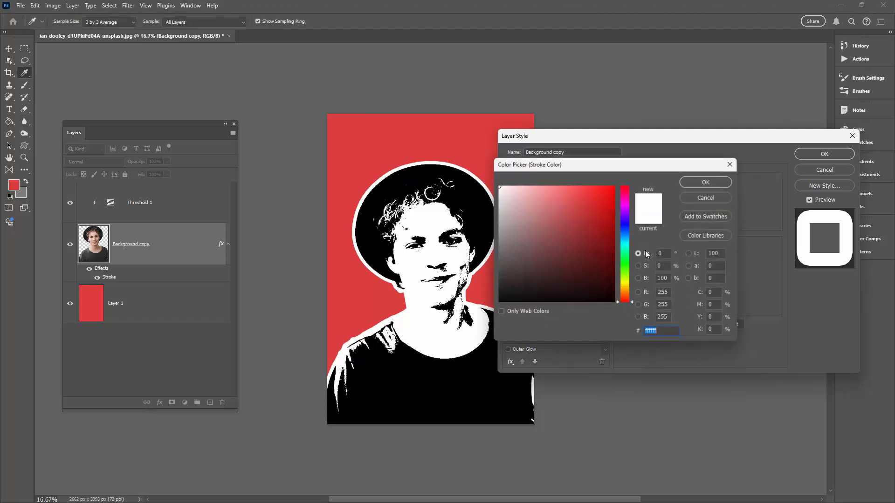
click(710, 181)
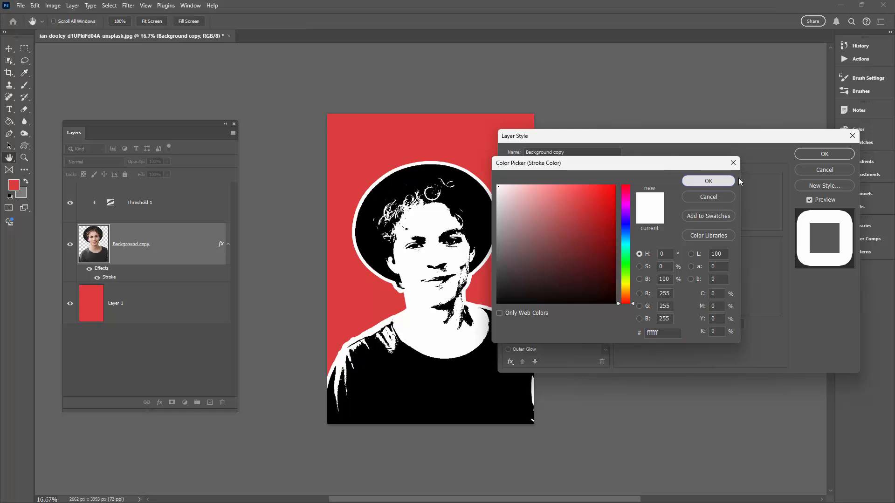
click(821, 156)
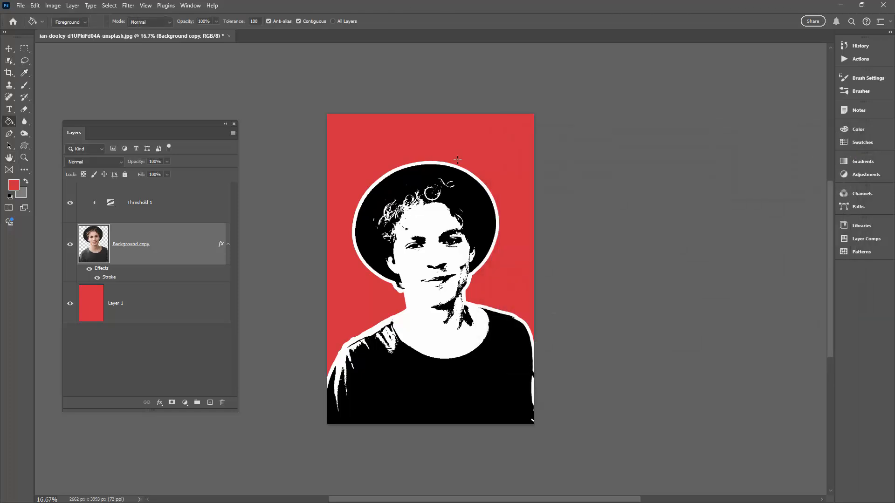
Hide and show the Stroke effect to compare the portrait with and without its outline
click(97, 277)
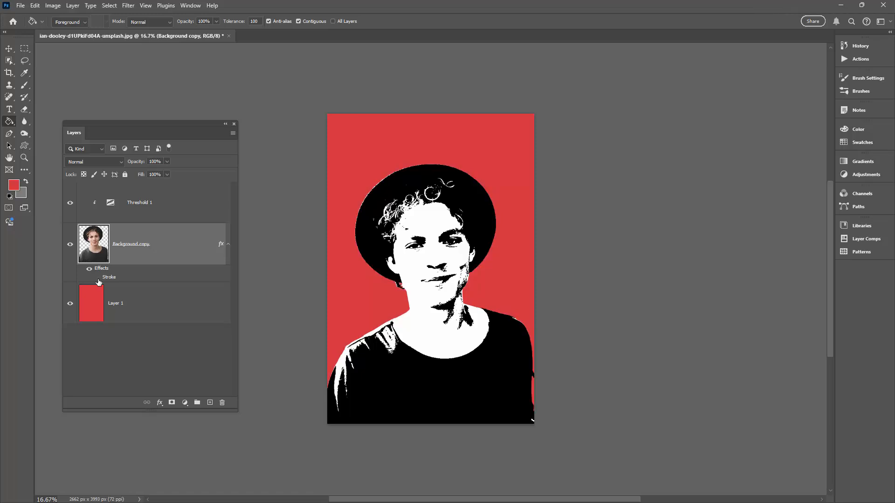
click(98, 278)
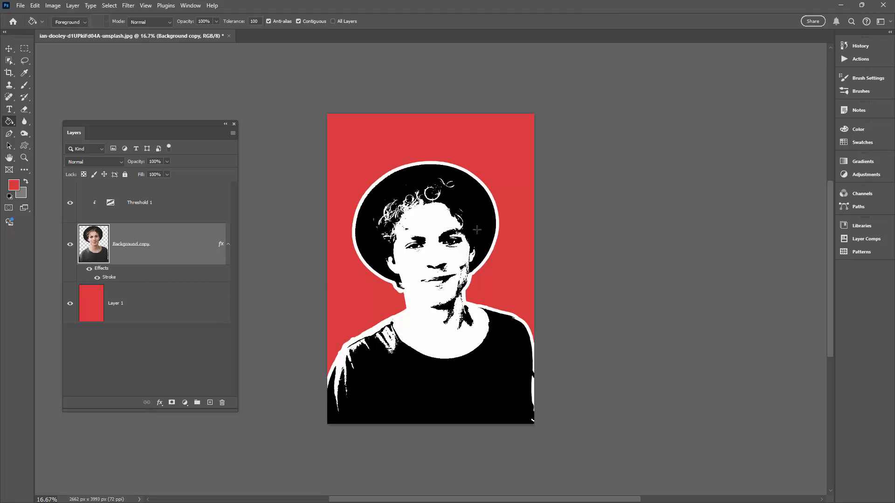
scroll(477, 229, up, 2)
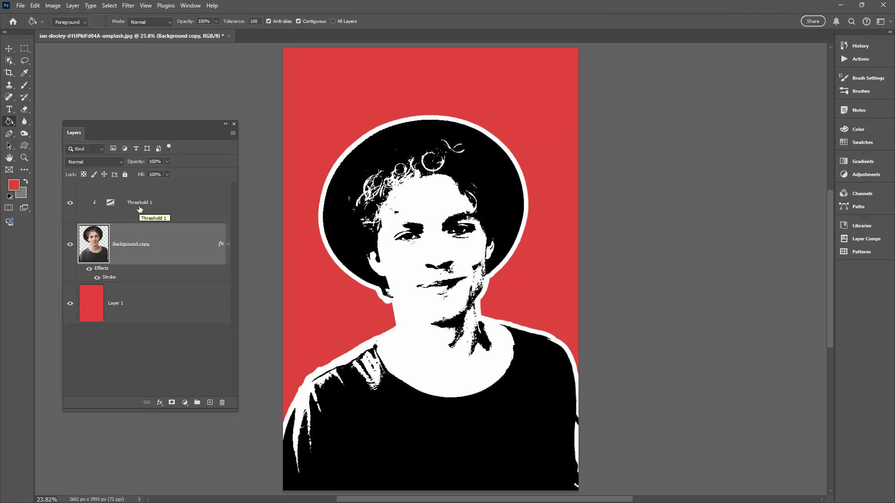
Create a clipped layer above Background copy and fill it with 50% gray (7f7f7f) using the Paint Bucket tool
click(209, 403)
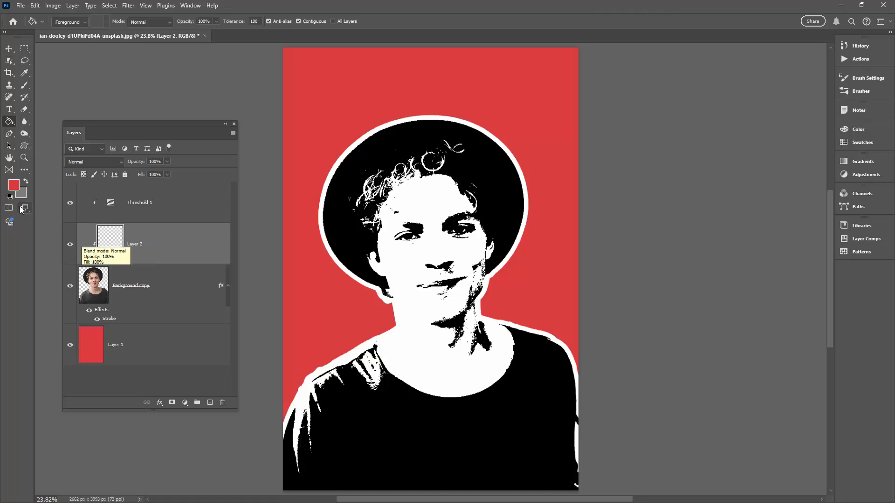
click(25, 181)
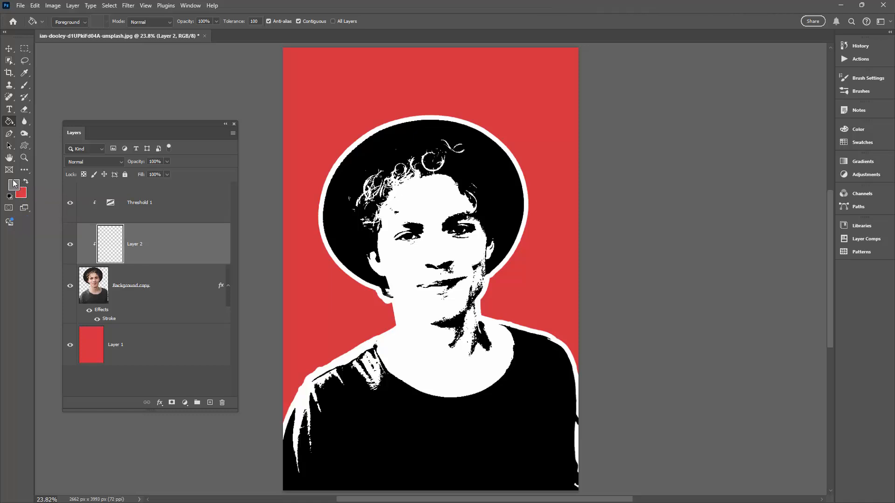
click(14, 186)
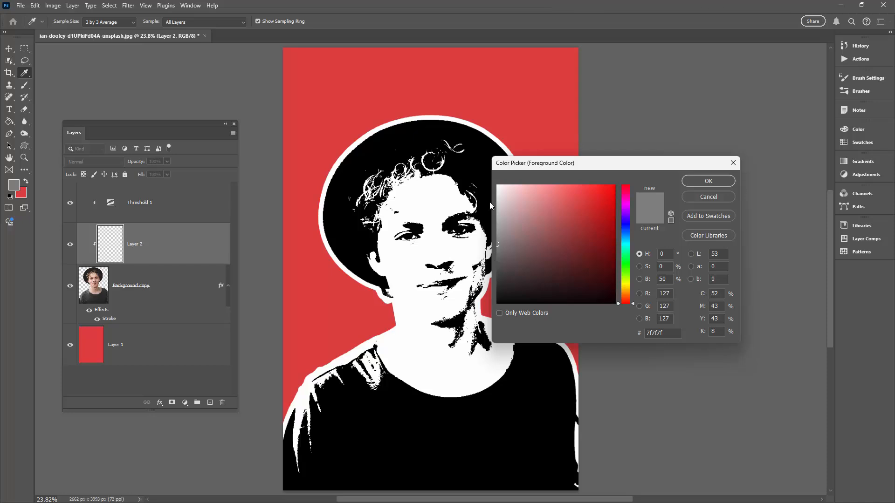
click(707, 181)
key(g)
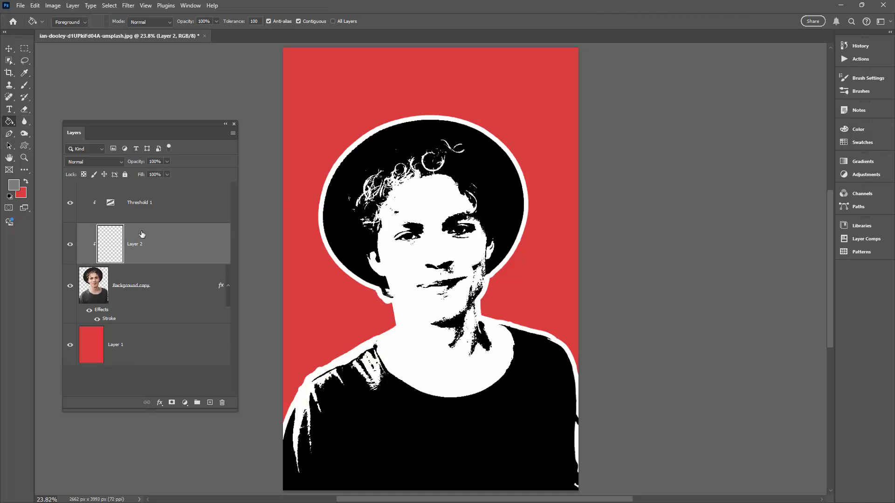
click(394, 250)
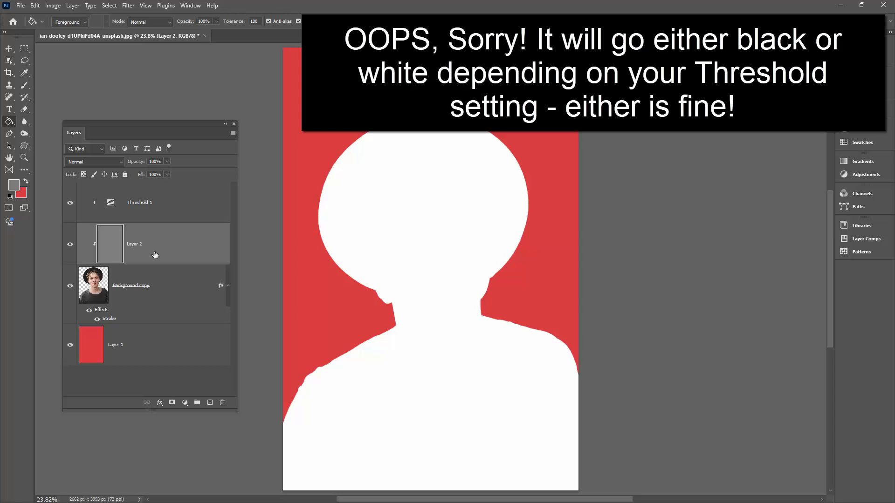
Set the gray layer's blend mode to Soft Light and check its visibility
click(96, 161)
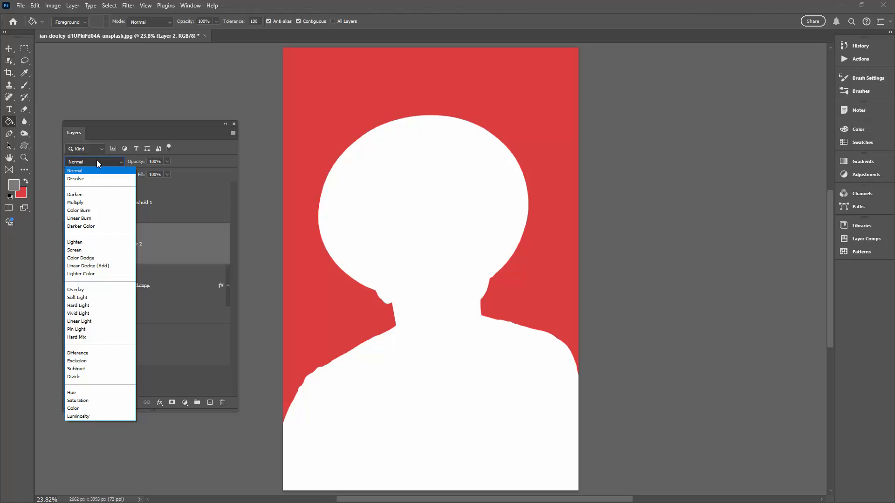
click(93, 297)
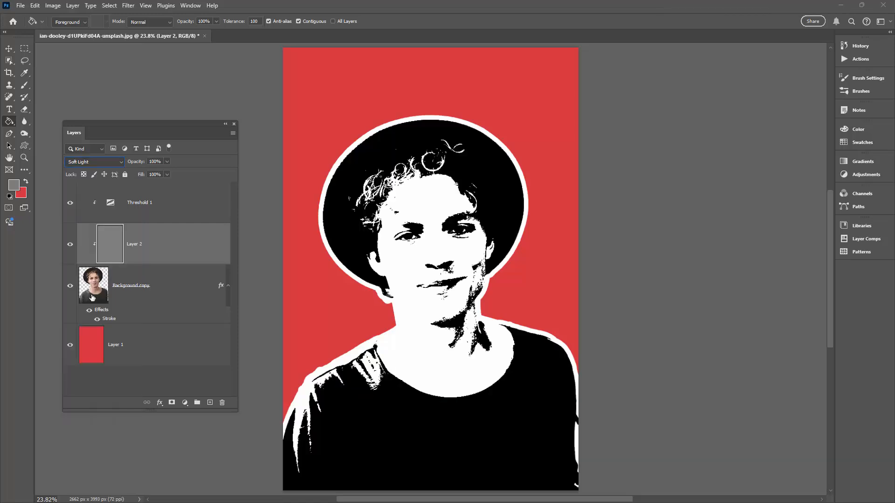
click(70, 245)
Lighten the area around the man's eyes and eyebrows on the gray layer with the Dodge tool, using the Midtones range
click(24, 133)
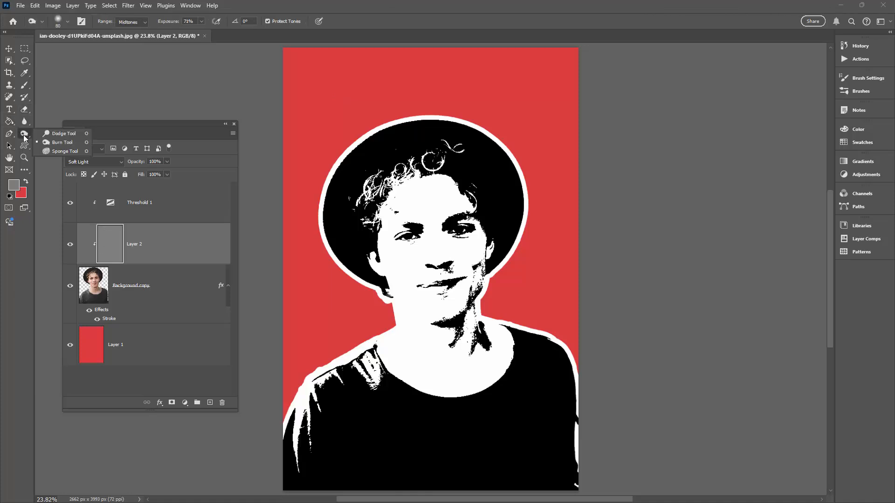
click(56, 134)
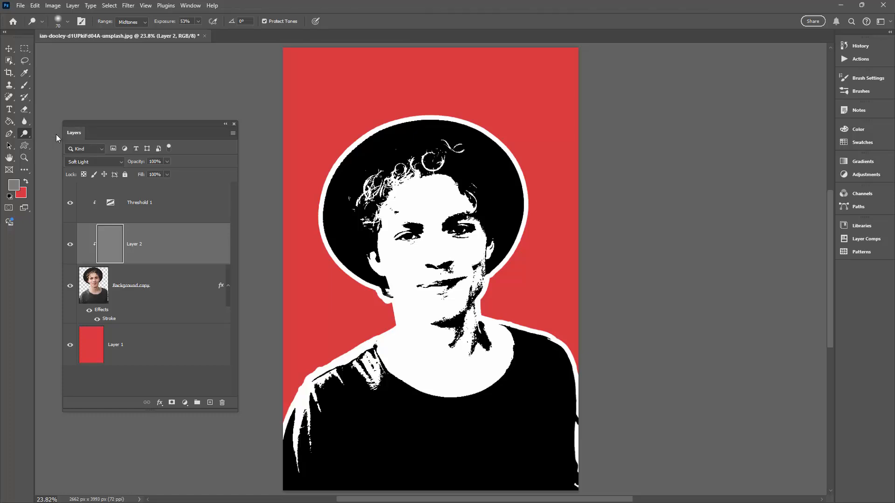
key(z)
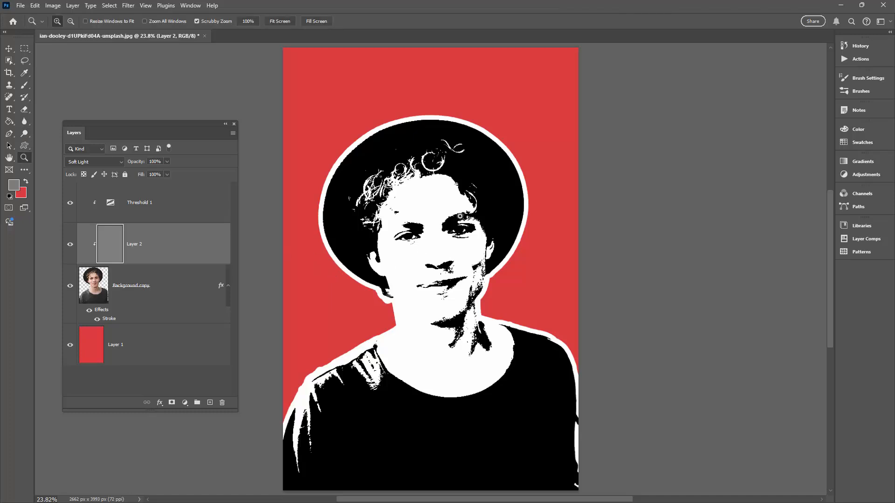
click(423, 232)
click(424, 233)
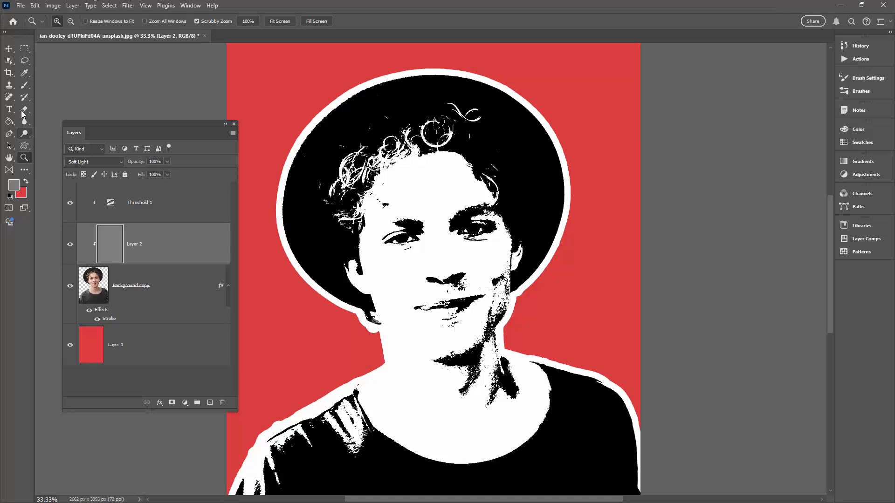
click(26, 135)
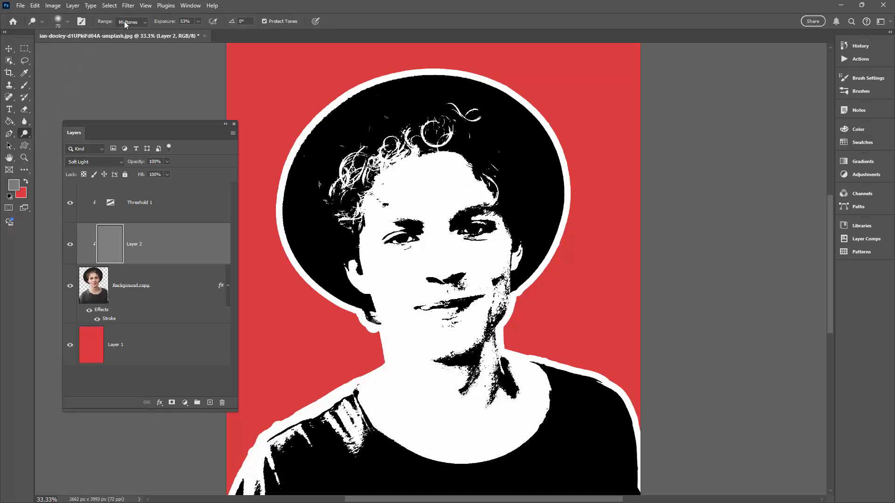
click(145, 22)
drag(466, 223, 452, 231)
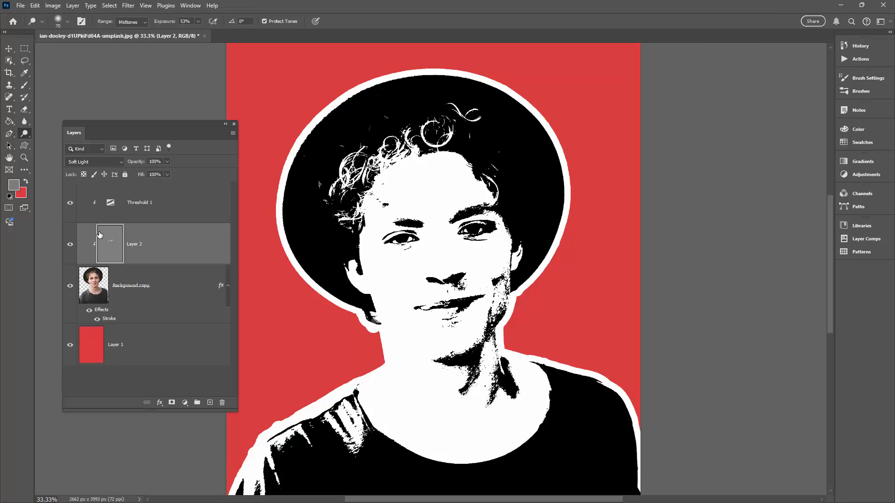
Darken the eyebrow and eye area, the side of the nose and the shaded cheek on the gray layer with the Burn tool
click(25, 134)
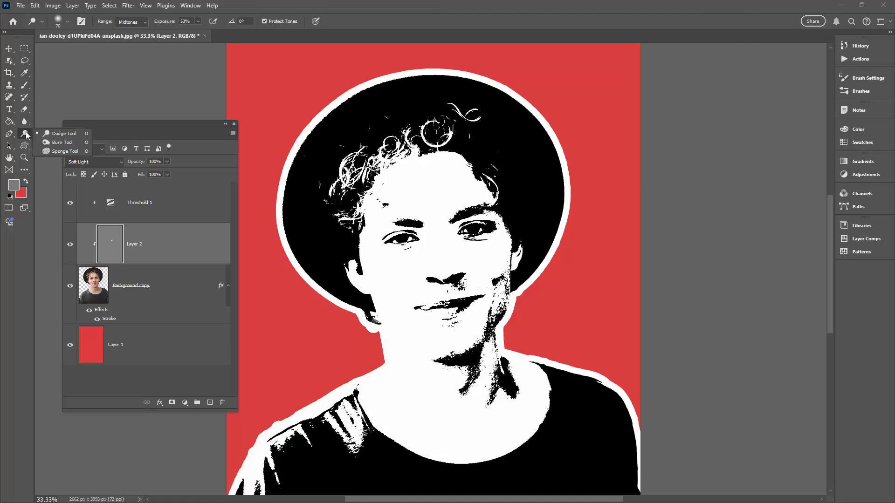
click(59, 142)
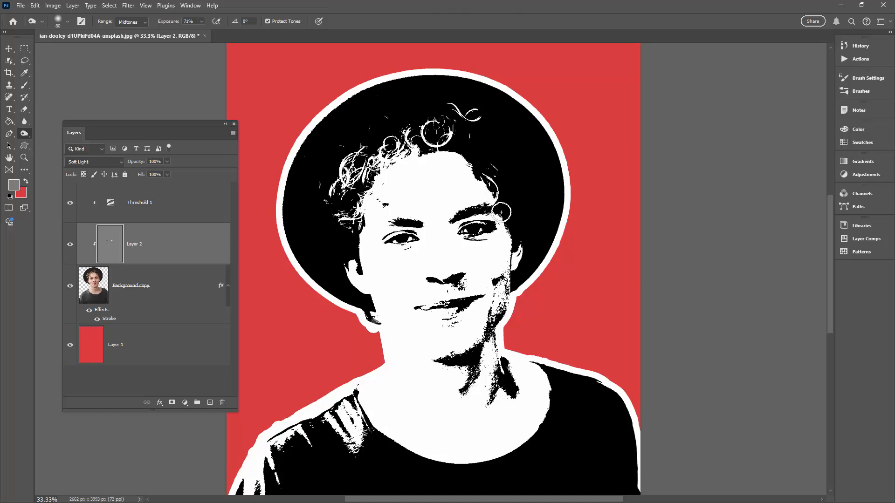
mouse_move(501, 212)
mouse_down()
mouse_move(504, 231)
mouse_move(468, 249)
mouse_move(467, 241)
mouse_move(496, 239)
mouse_up()
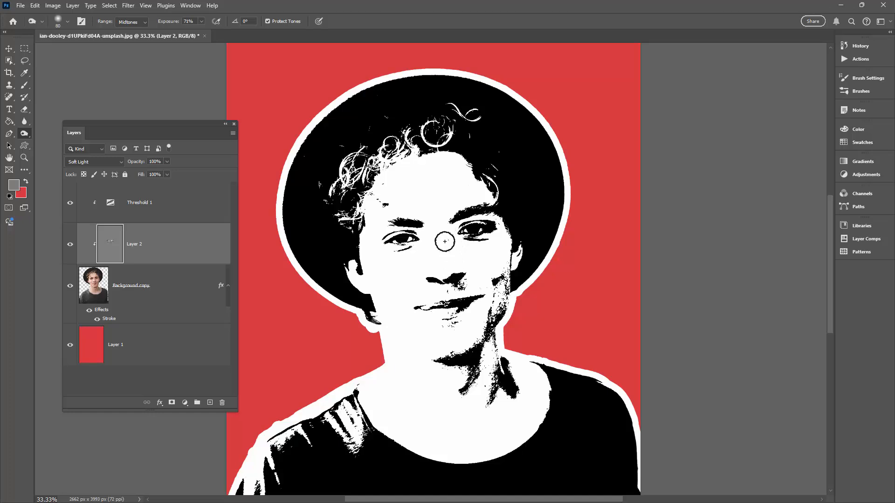
mouse_move(444, 241)
mouse_down()
mouse_move(455, 267)
mouse_move(442, 232)
mouse_move(452, 259)
mouse_move(437, 271)
mouse_up()
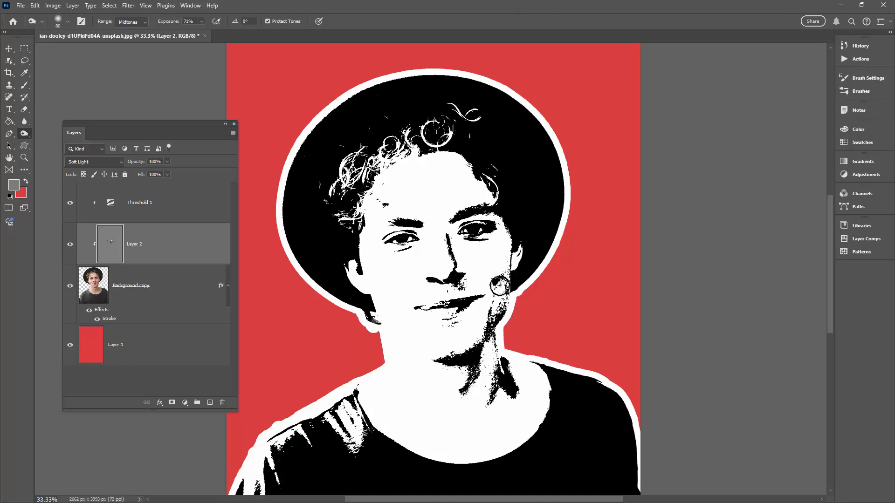
drag(495, 274, 487, 311)
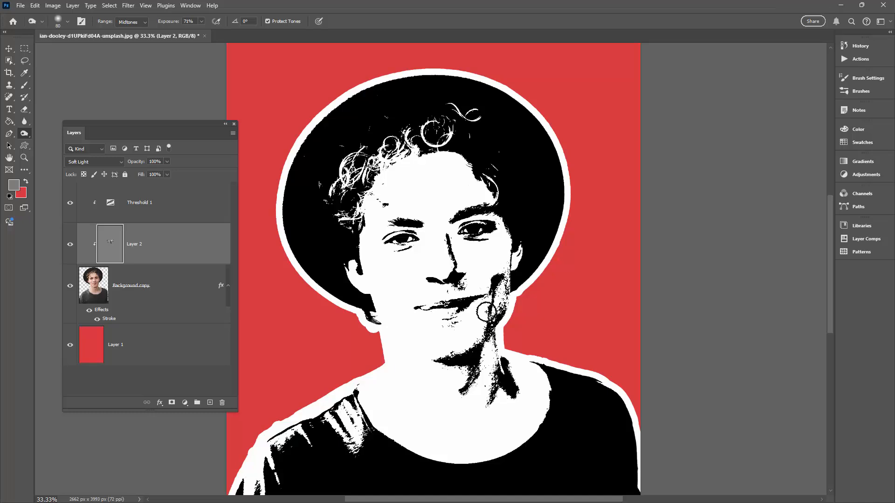
Hide the Stroke effect and burn the shaded cheek and jawline to solid black on the gray layer
click(95, 320)
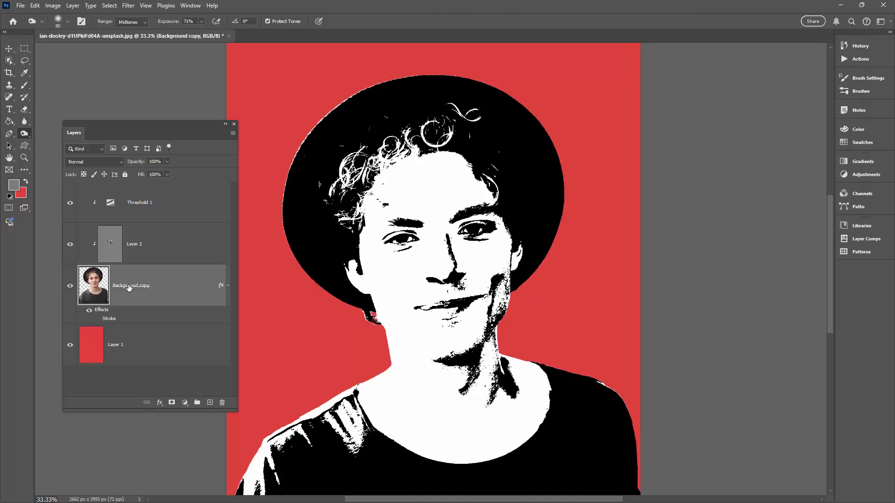
click(97, 320)
click(160, 245)
mouse_move(508, 279)
mouse_down()
mouse_move(484, 366)
mouse_move(497, 362)
mouse_move(497, 280)
mouse_move(493, 307)
mouse_up()
mouse_move(501, 272)
mouse_down()
mouse_move(508, 238)
mouse_move(487, 335)
mouse_up()
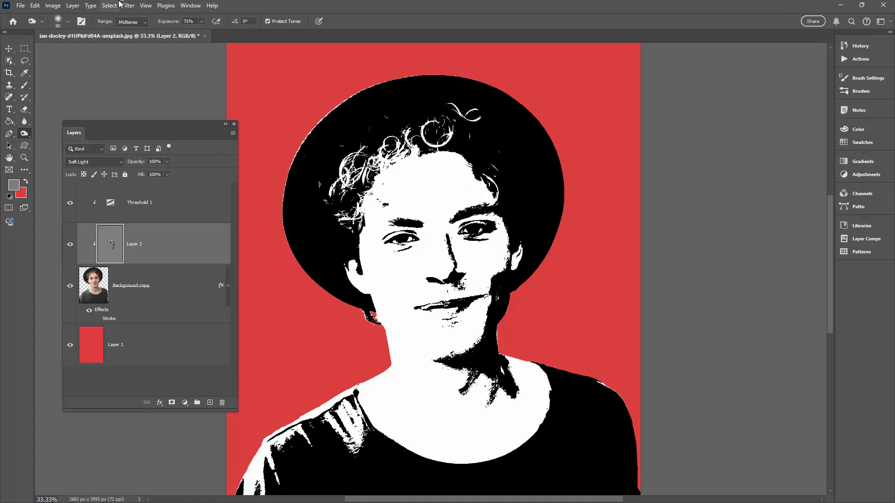
Darken the lips and the side of the nose bridge on the gray layer using the Midtones range, and switch to the Dodge tool
click(143, 22)
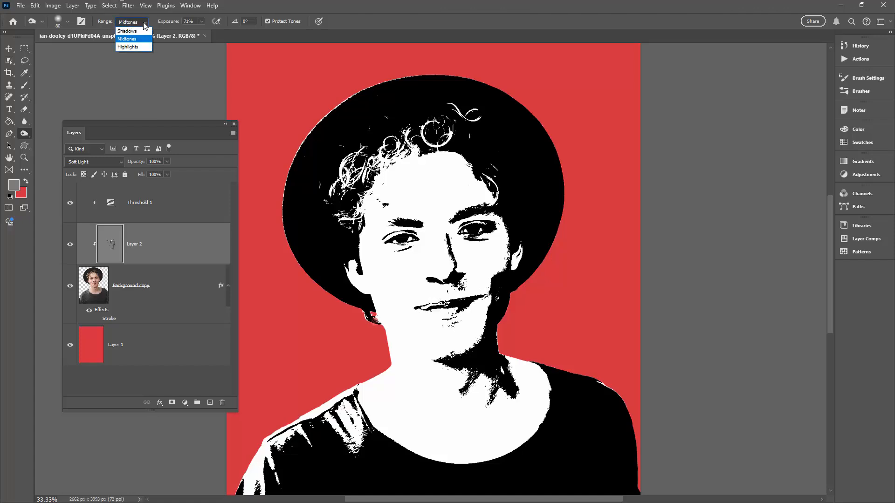
click(432, 318)
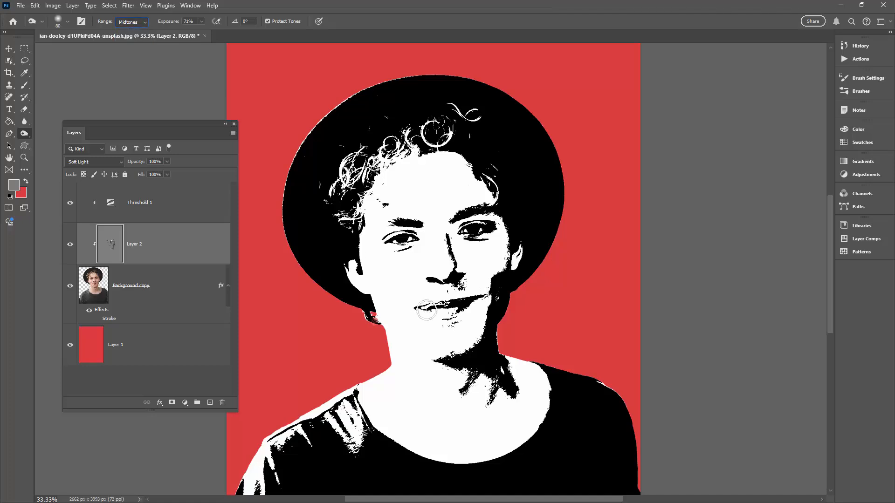
drag(432, 313, 438, 313)
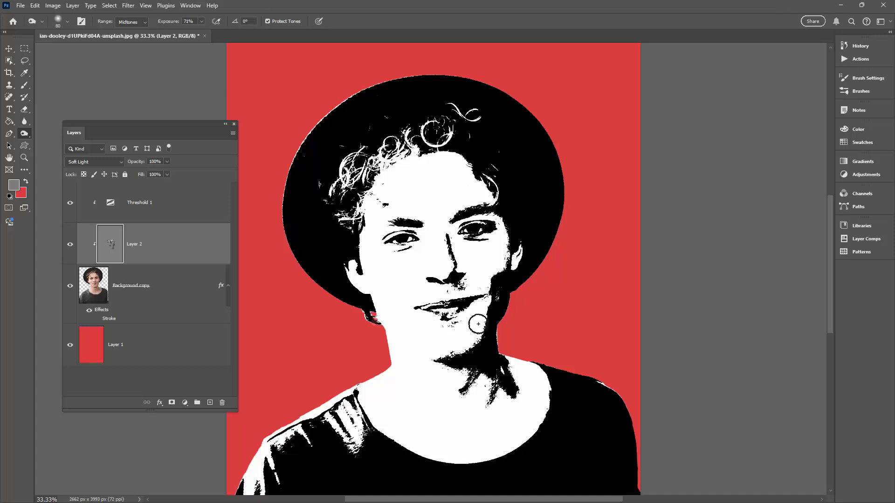
drag(450, 222, 448, 233)
click(145, 25)
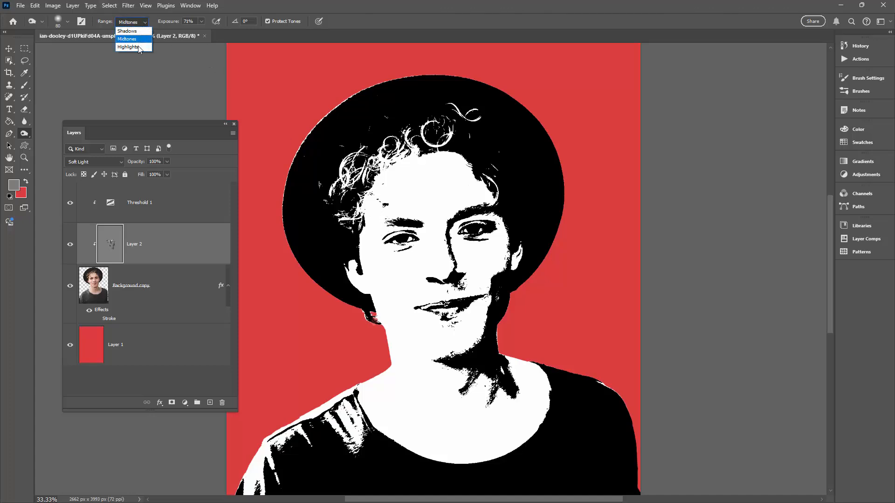
click(390, 229)
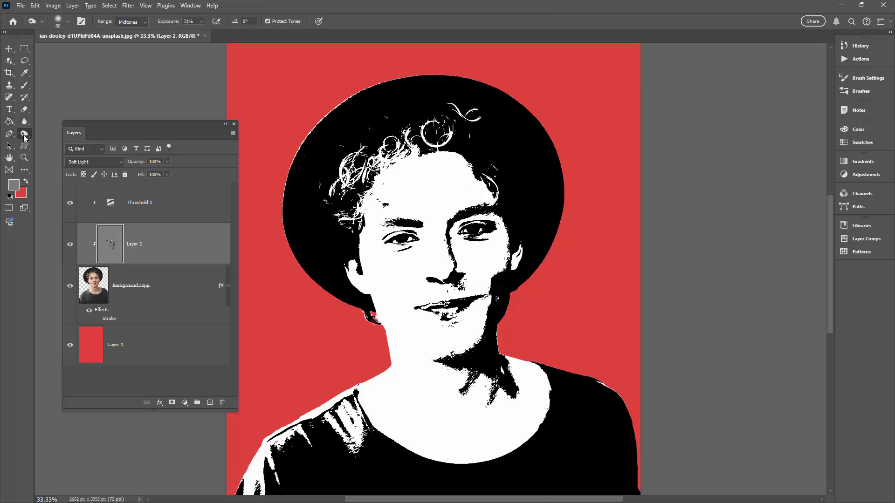
right_click(24, 135)
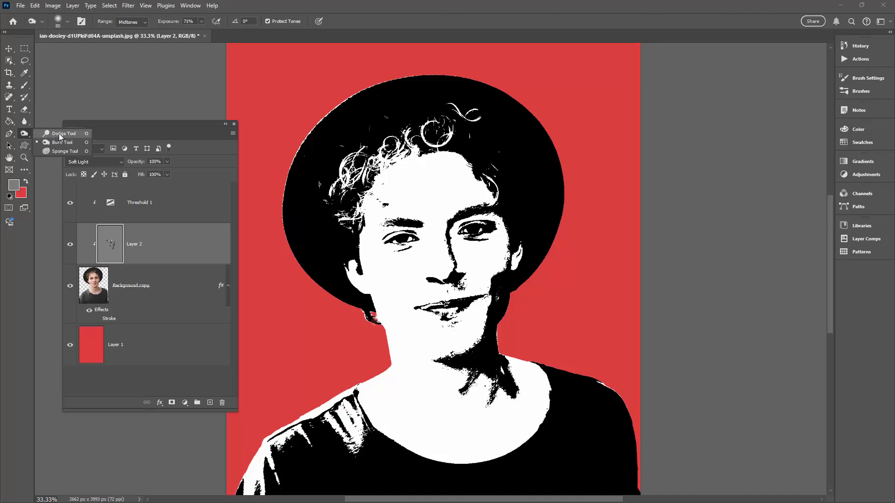
click(60, 136)
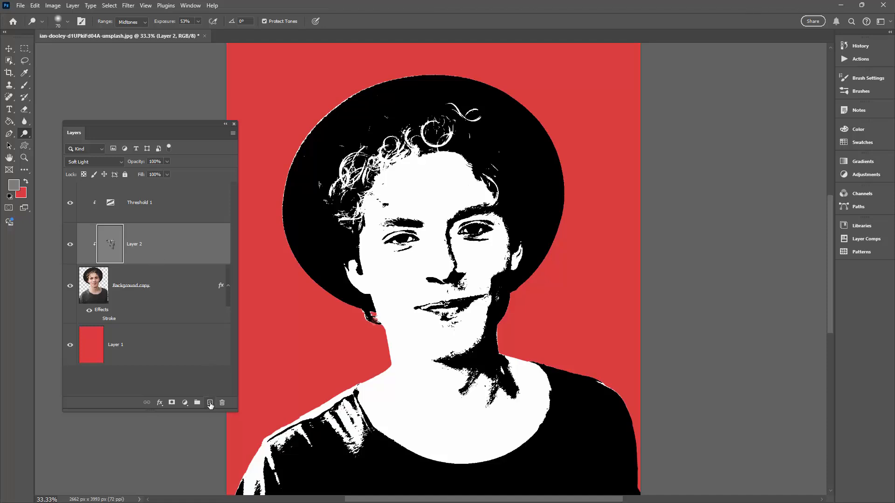
Add a new clipped layer above the dodge-and-burn layer, fill it with gray and blend it with Soft Light
click(210, 403)
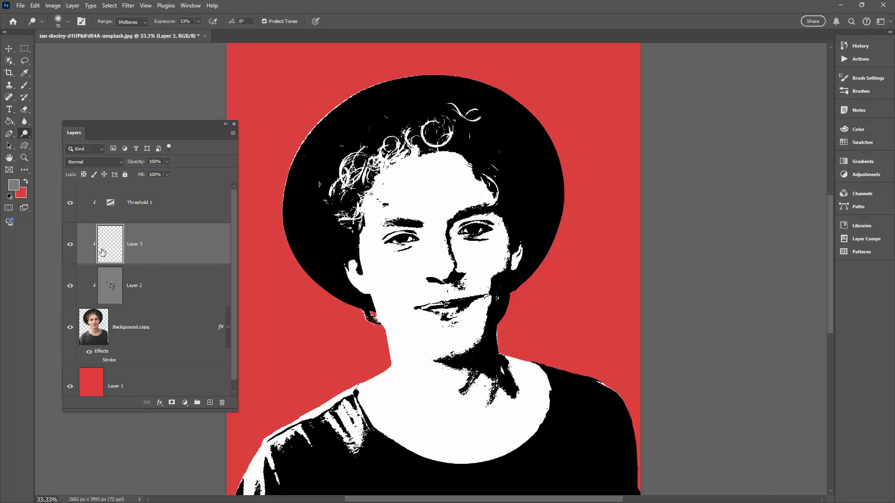
click(9, 121)
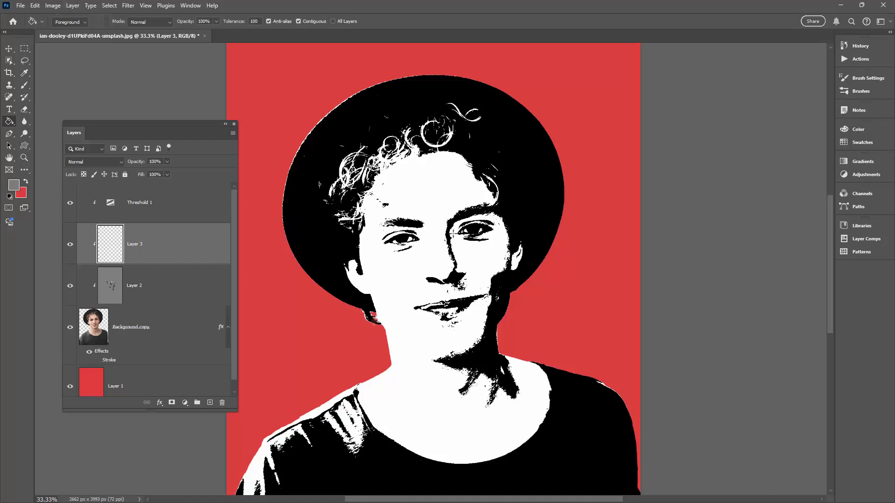
click(441, 233)
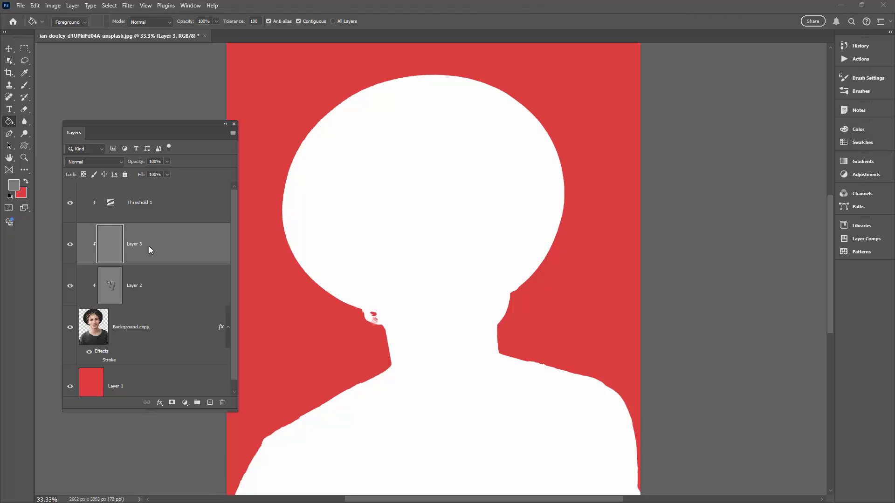
click(121, 161)
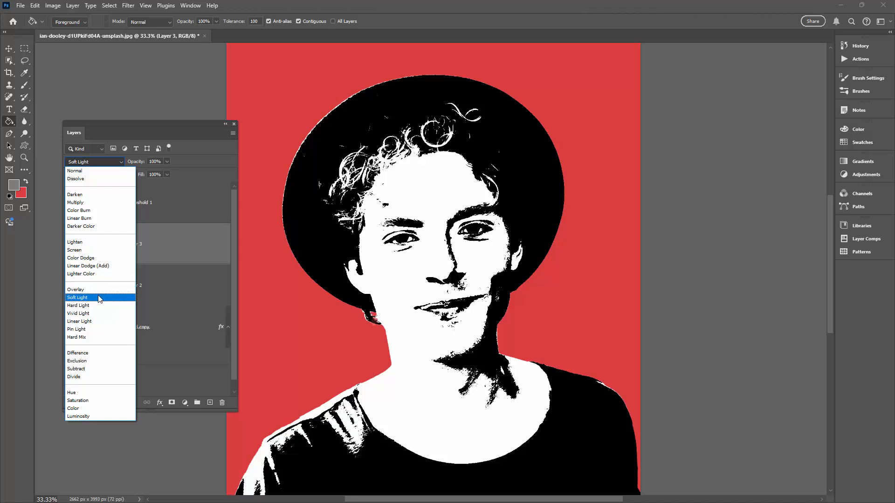
click(99, 298)
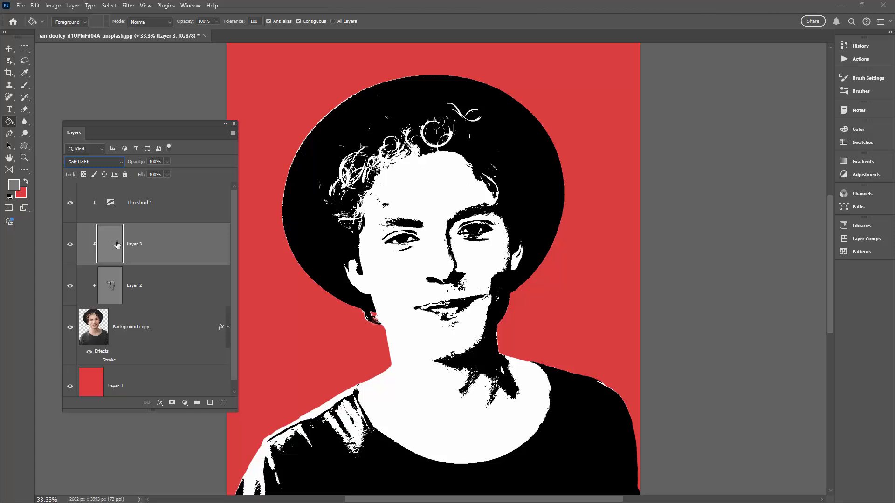
Start the Add Noise filter on the new gray layer and compare its options, settling on Uniform distribution with Monochromatic on
click(131, 7)
mouse_move(219, 164)
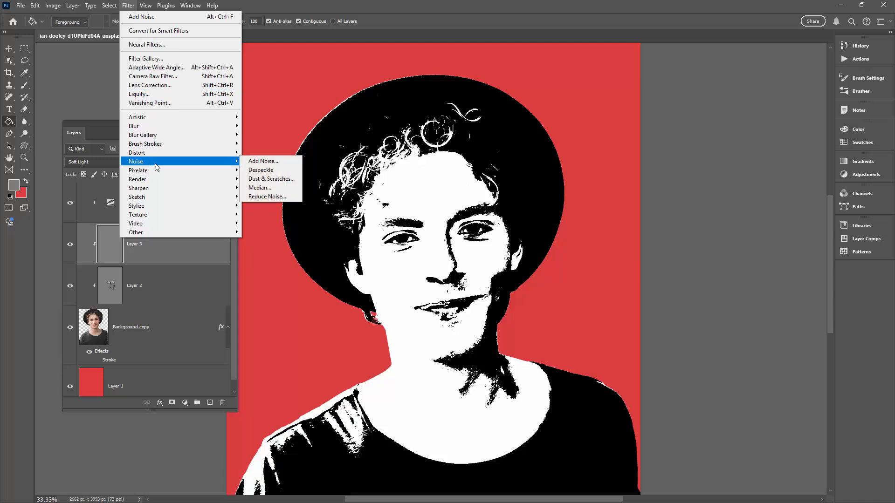
click(262, 161)
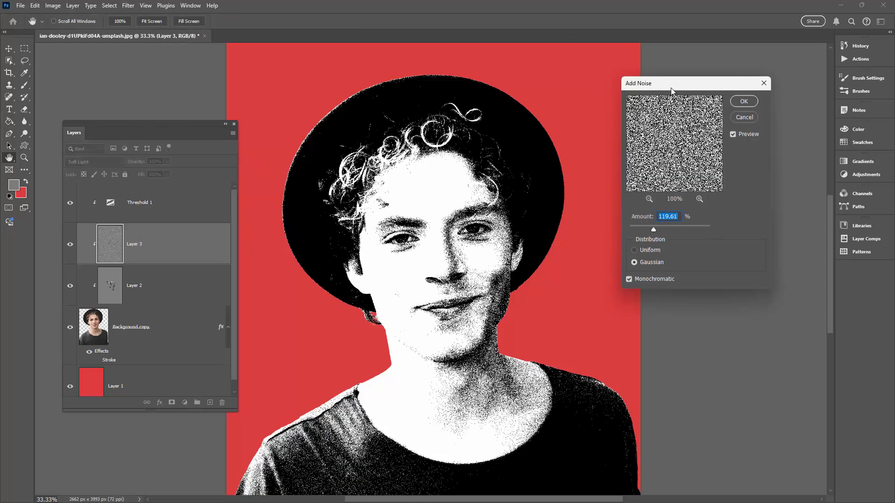
drag(670, 89, 628, 116)
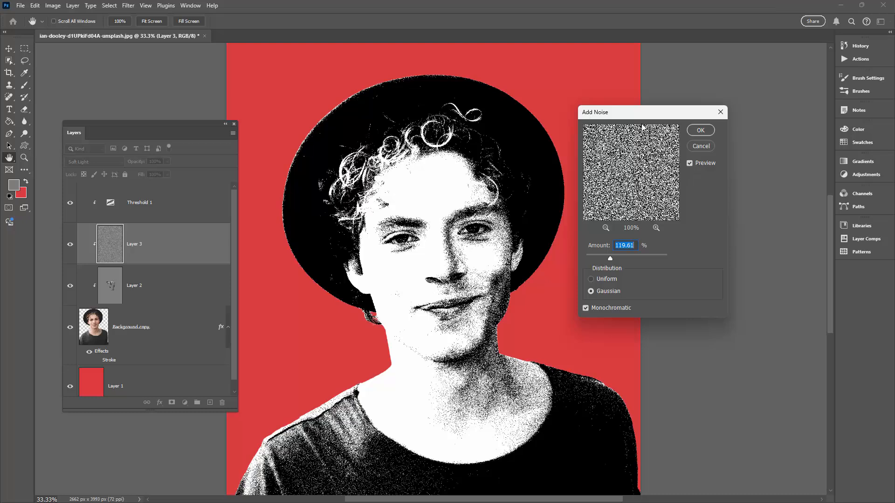
click(591, 279)
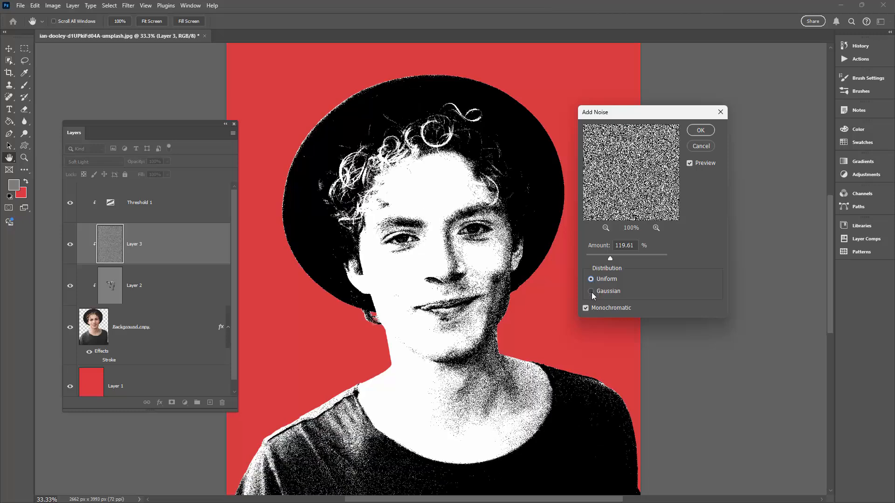
click(591, 284)
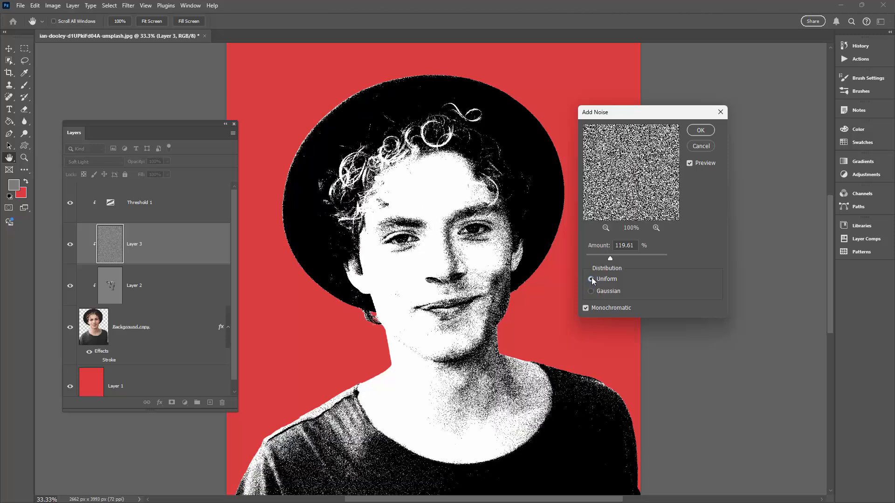
click(591, 289)
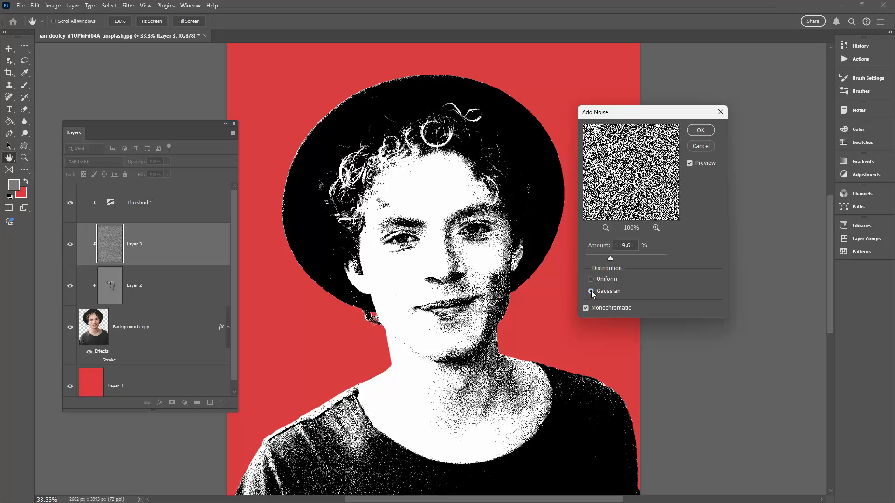
click(591, 279)
click(585, 309)
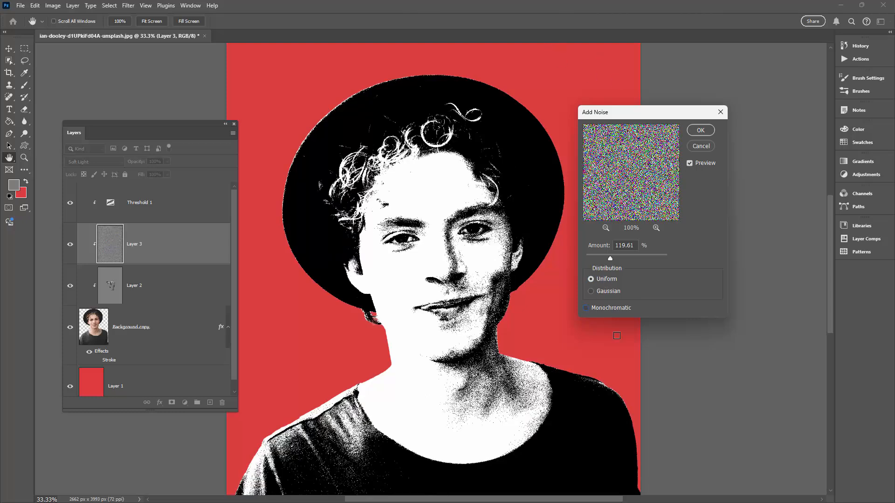
click(586, 308)
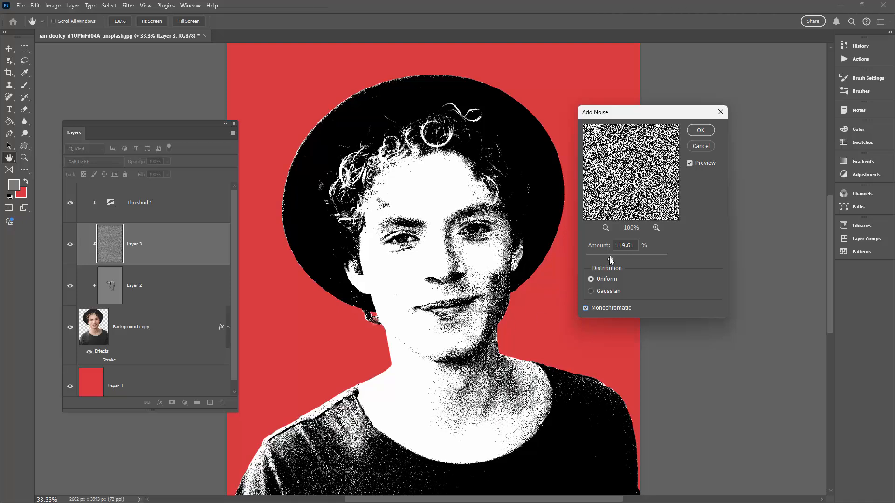
Set the noise amount to 121.91%, compare the image with and without the preview, and apply the noise
drag(609, 258, 608, 258)
click(690, 164)
click(690, 163)
drag(604, 259, 610, 259)
click(699, 130)
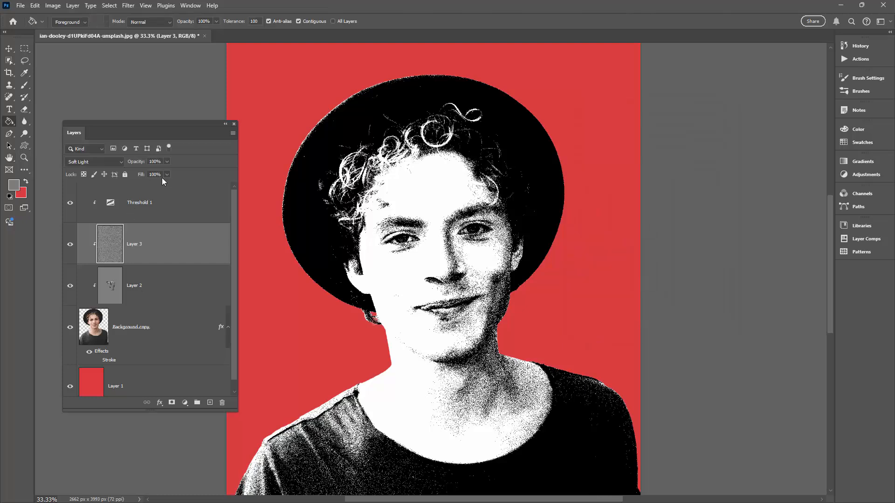
Try reducing the noise layer's fill to 67% and its opacity to 85%, and restore both to 100%
click(167, 174)
drag(155, 185, 153, 185)
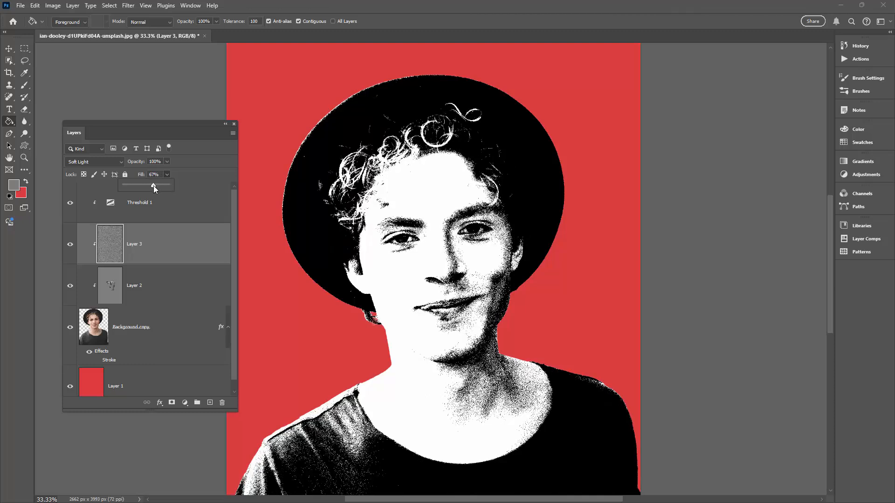
click(166, 161)
mouse_move(166, 171)
mouse_down()
mouse_move(152, 173)
mouse_move(161, 172)
mouse_up()
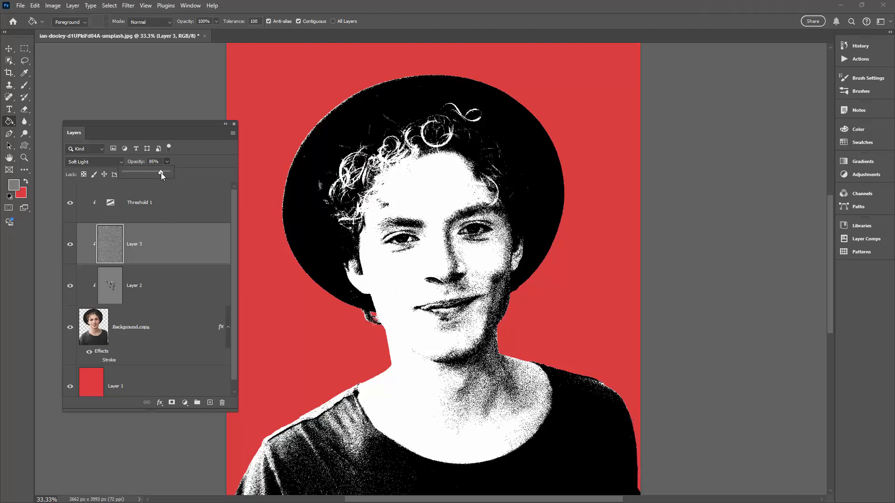
drag(160, 173, 168, 173)
click(160, 255)
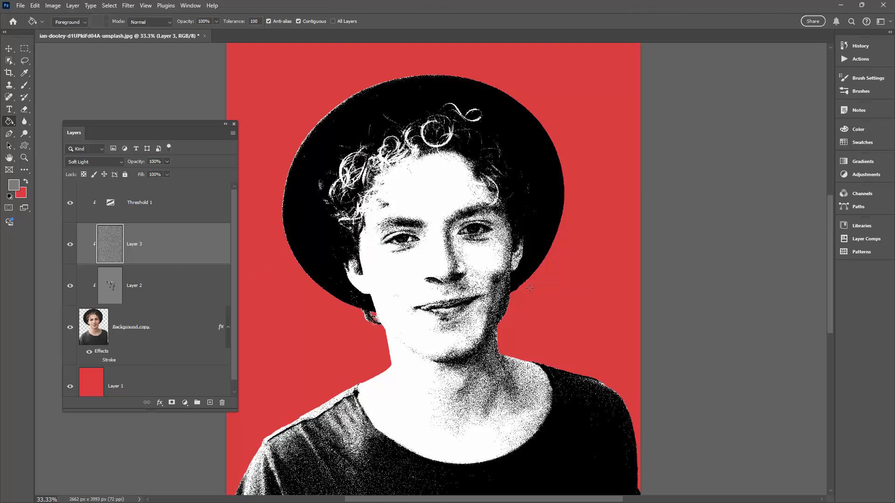
Show the Stroke effect around the man and add a gray-filled layer directly above the red background layer
click(97, 361)
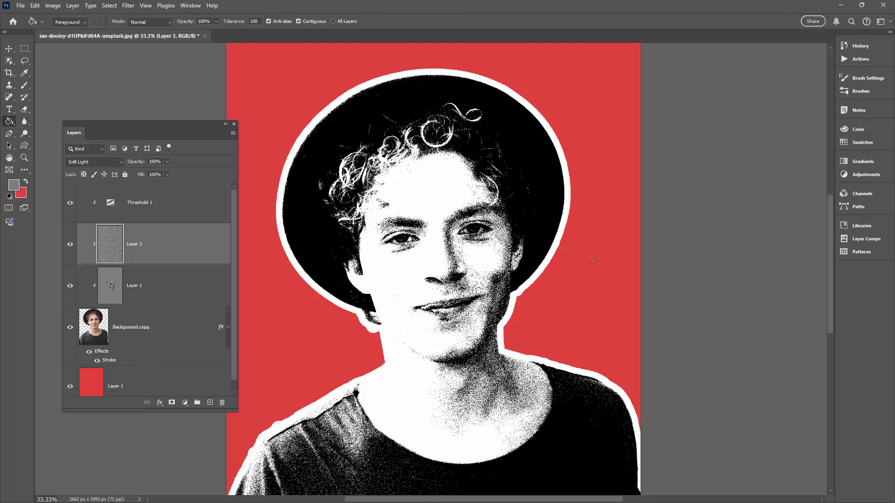
click(121, 386)
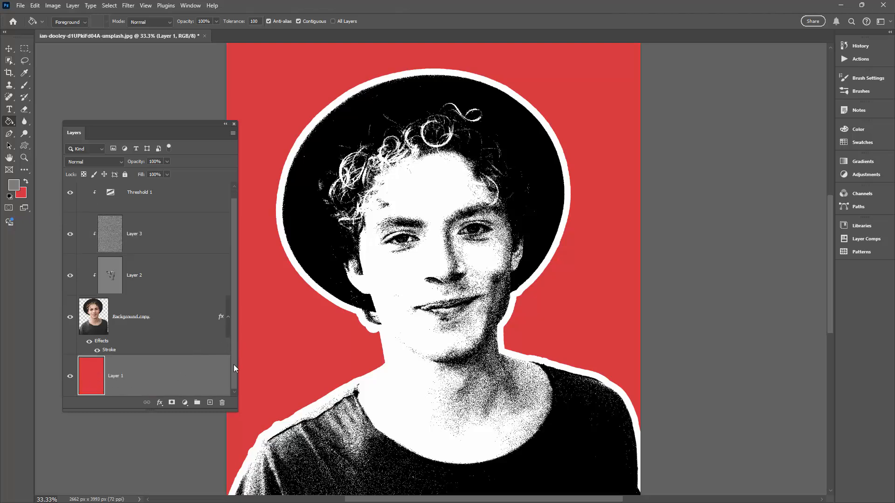
click(210, 402)
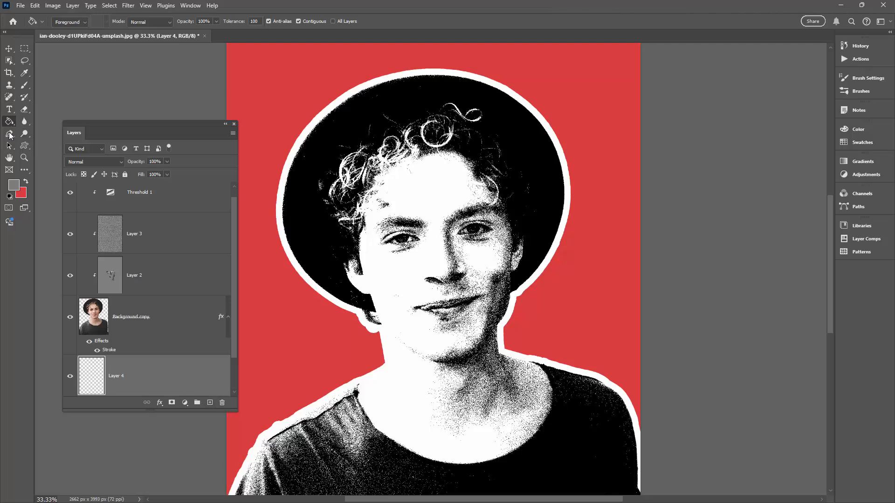
click(357, 359)
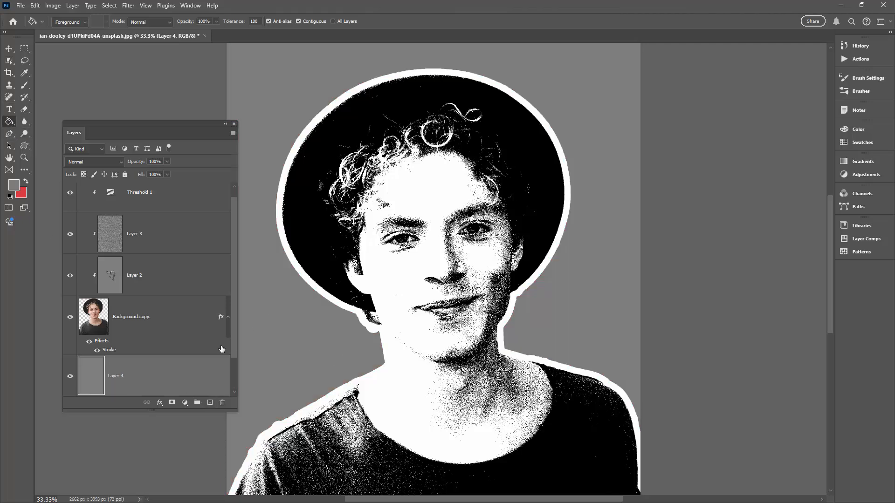
Set the gray background layer to Soft Light and add 121.91% Uniform, Monochromatic noise to it
scroll(236, 326, down, 1)
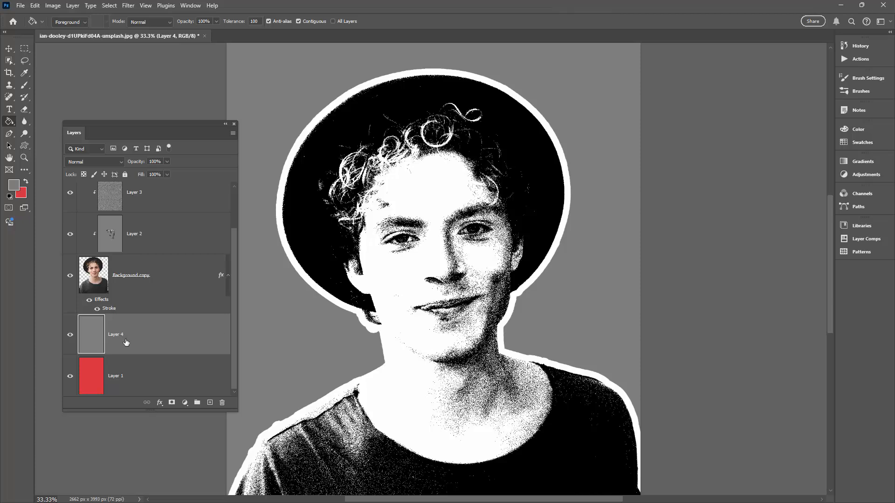
click(116, 164)
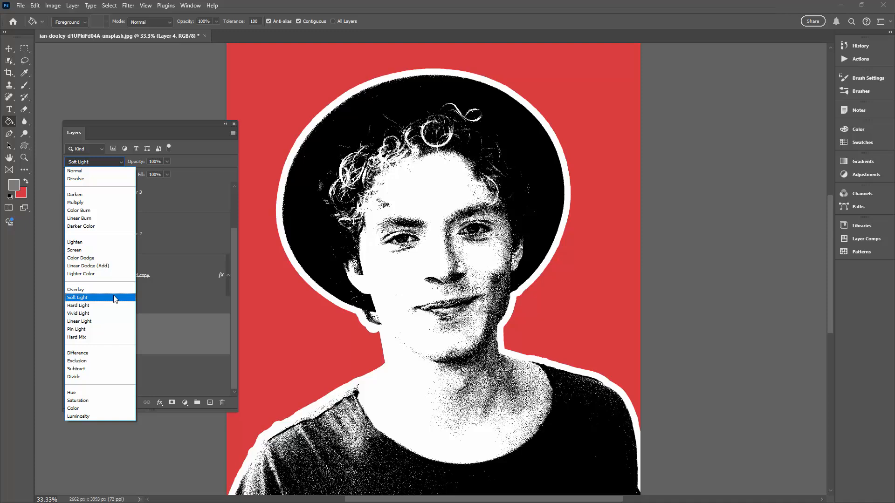
click(114, 299)
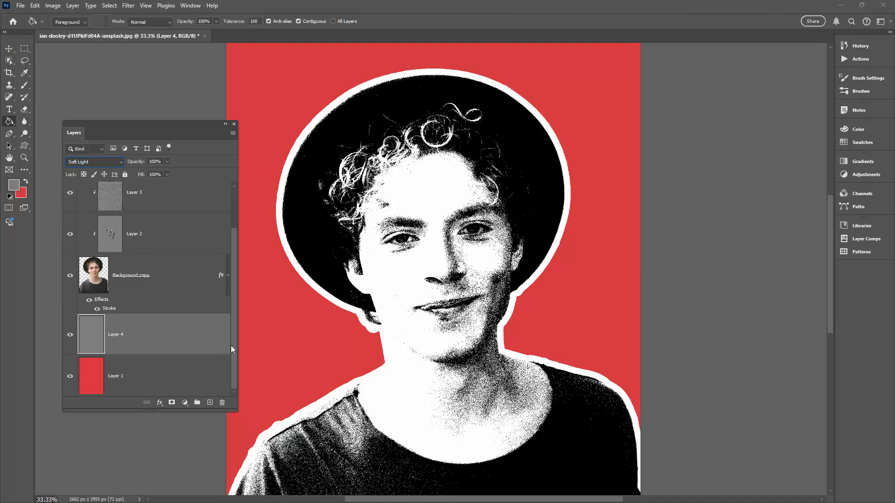
click(128, 6)
mouse_move(168, 160)
click(261, 162)
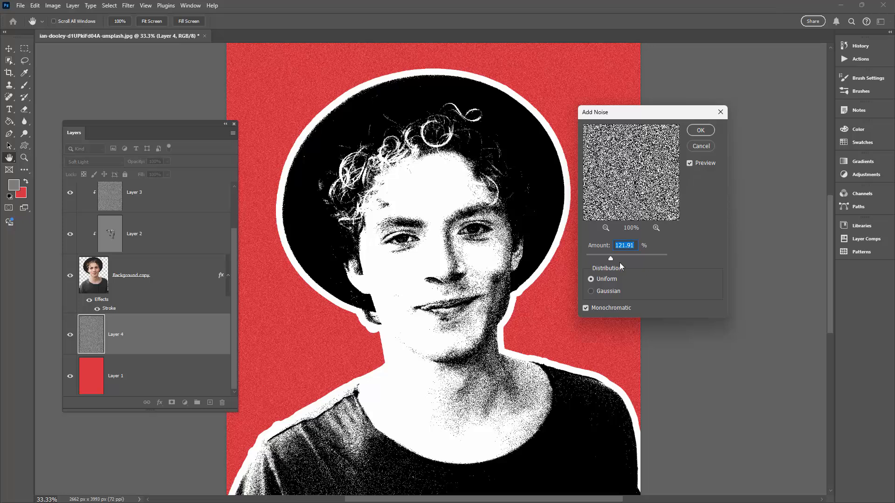
click(700, 130)
key(g)
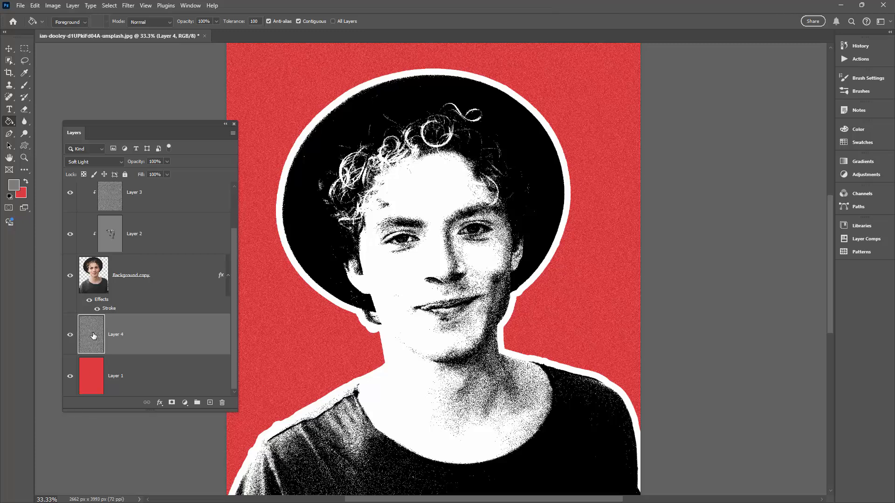
Change the background noise layer's blend mode to Normal
click(95, 162)
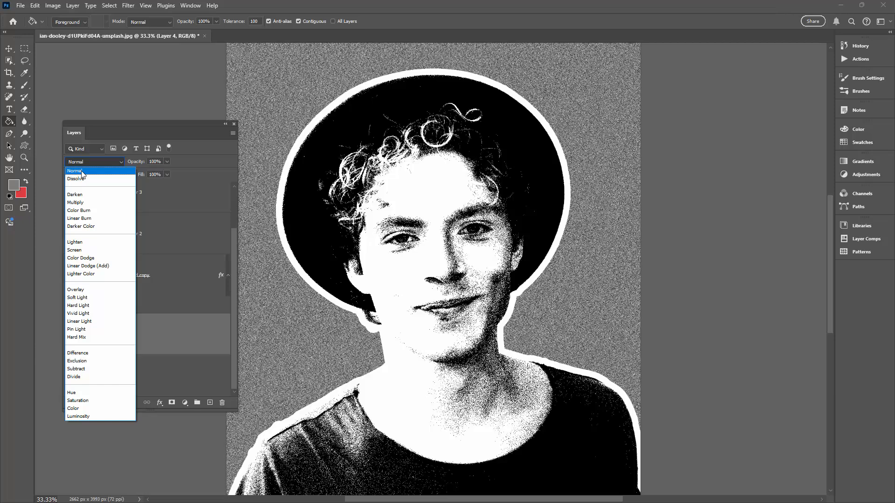
click(82, 172)
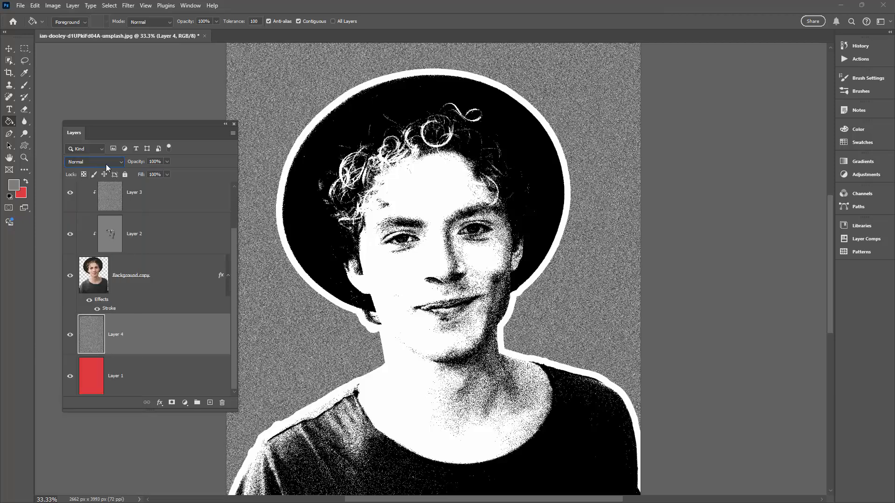
Set the background noise layer's blend mode to Color Burn and reduce its opacity to 61%
scroll(106, 168, down, 2)
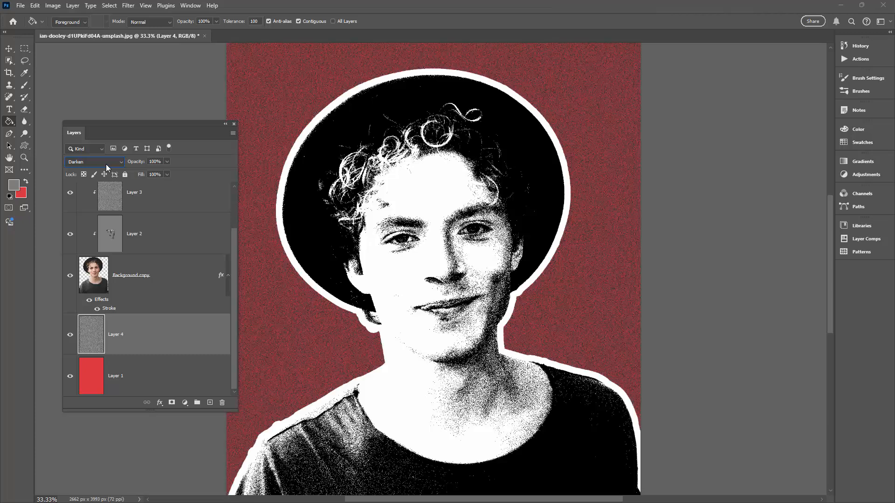
scroll(105, 164, down, 2)
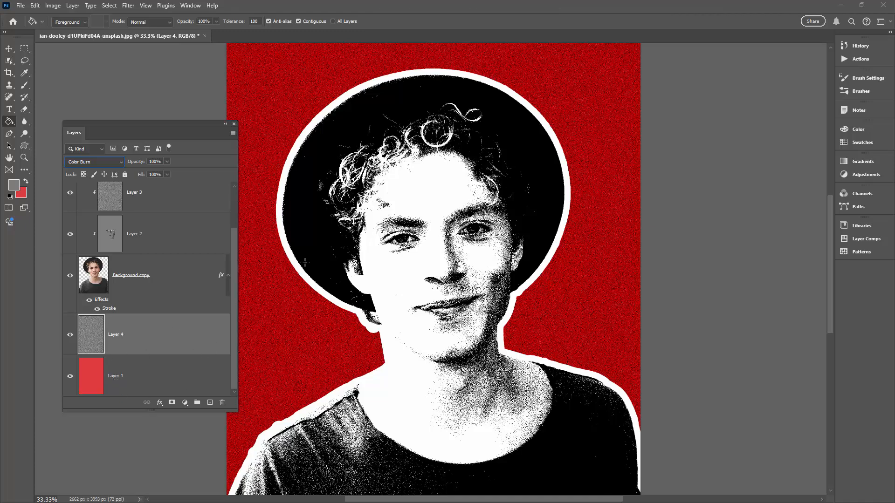
click(166, 162)
drag(167, 171, 151, 175)
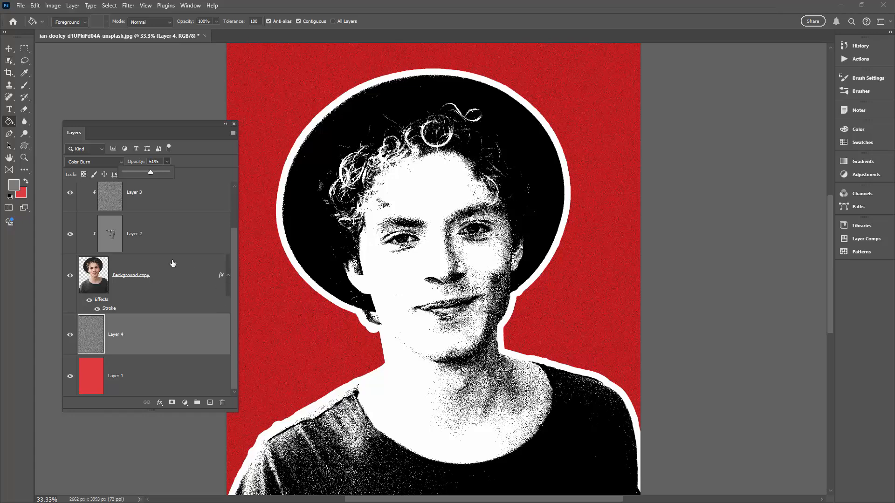
Try the Linear Burn, Color Dodge, Linear Dodge (Add) and Screen blend modes on the background noise layer
click(119, 162)
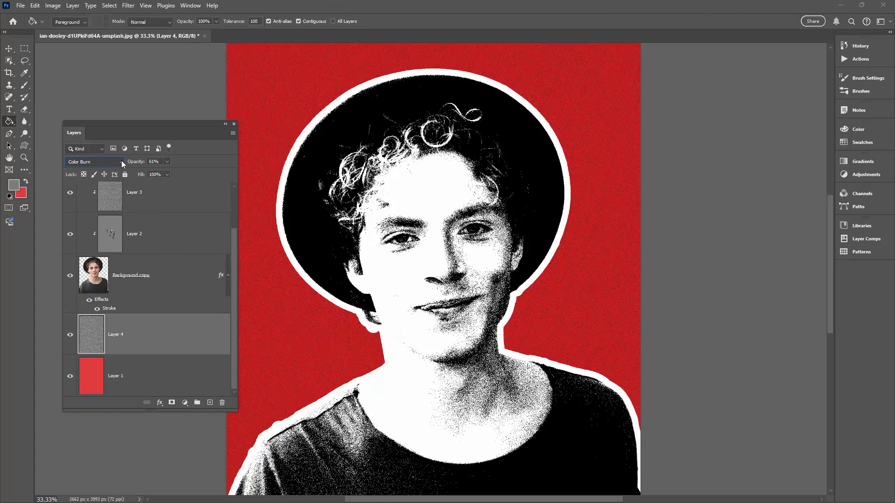
click(116, 161)
click(87, 220)
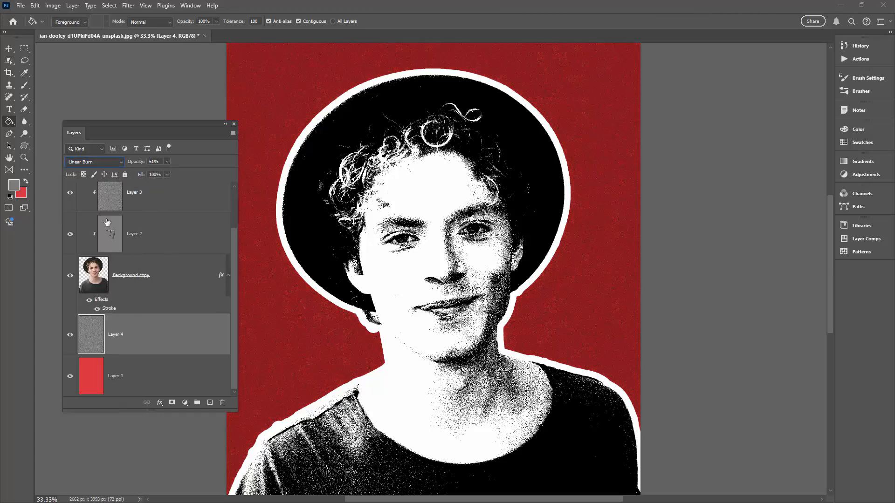
key(Down)
key(Down)
key(Down)
key(Down)
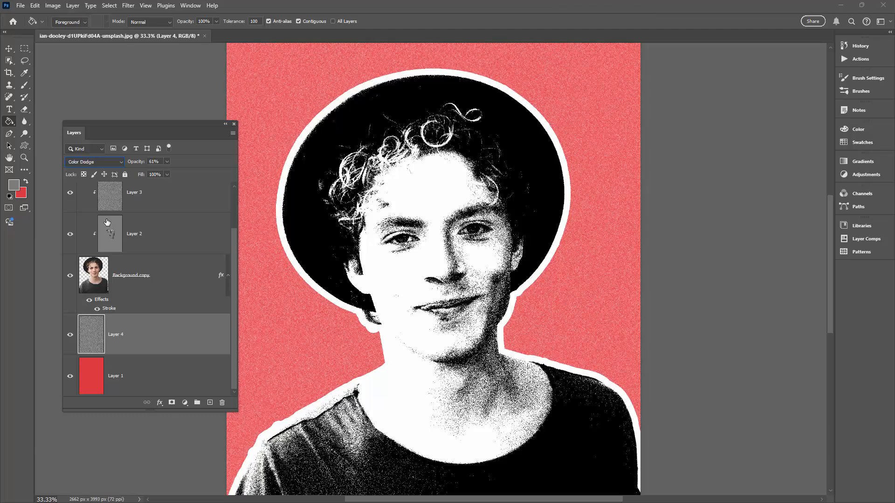
key(Down)
key(Down)
key(Up)
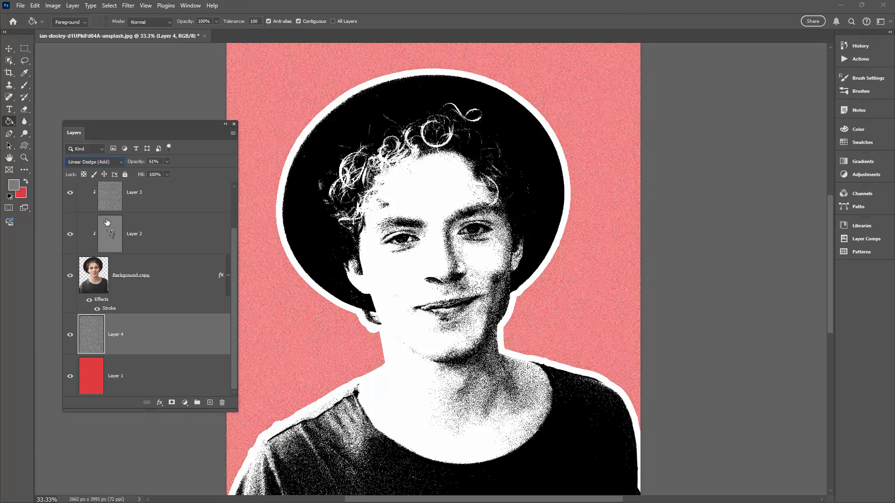
key(Up)
key(Up)
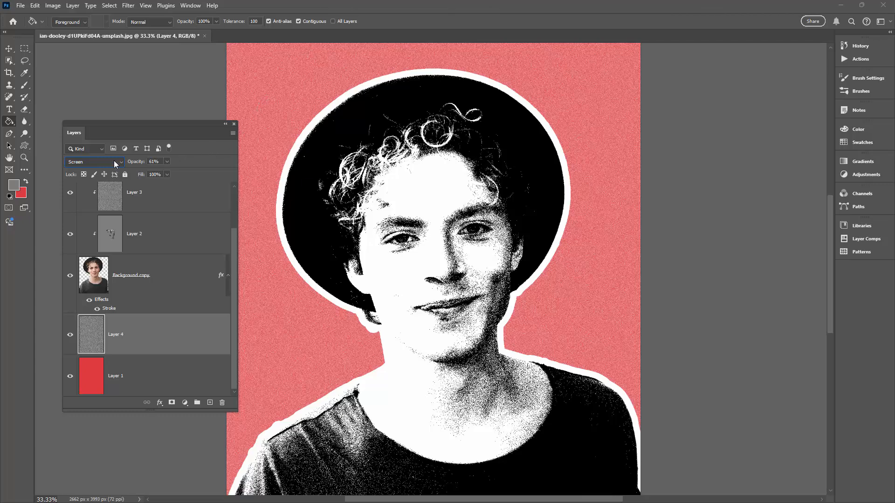
Return the background noise layer to the Color Burn blend mode and hide the layer list to show the artwork unobstructed
scroll(115, 164, up, 3)
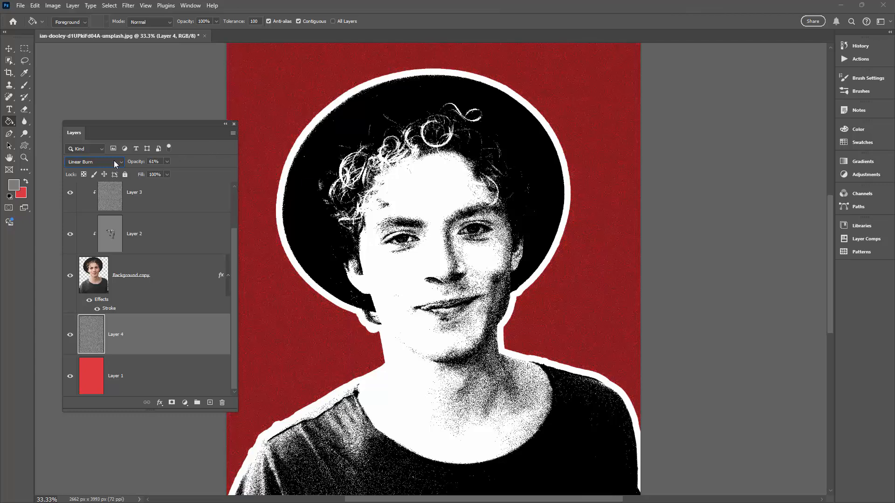
scroll(115, 163, up, 1)
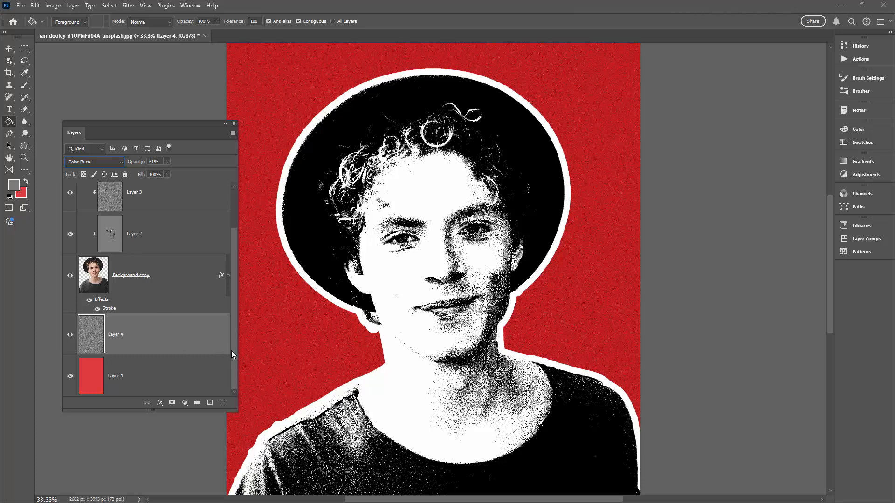
click(233, 124)
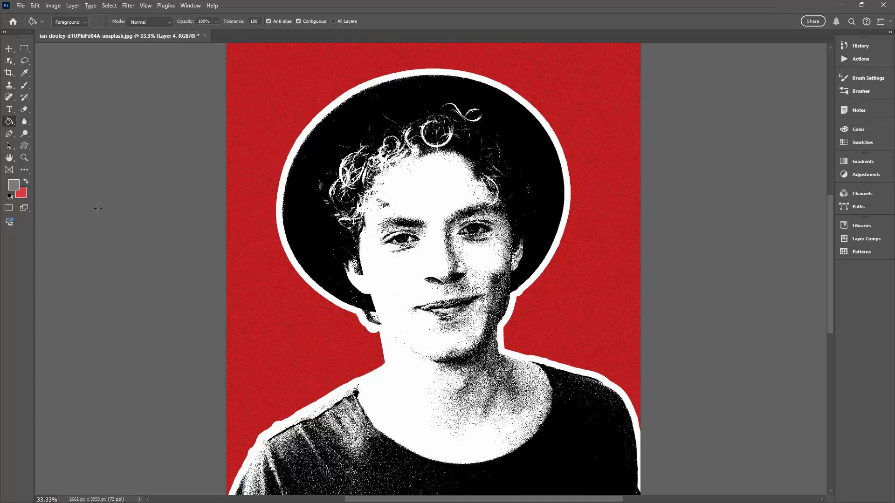